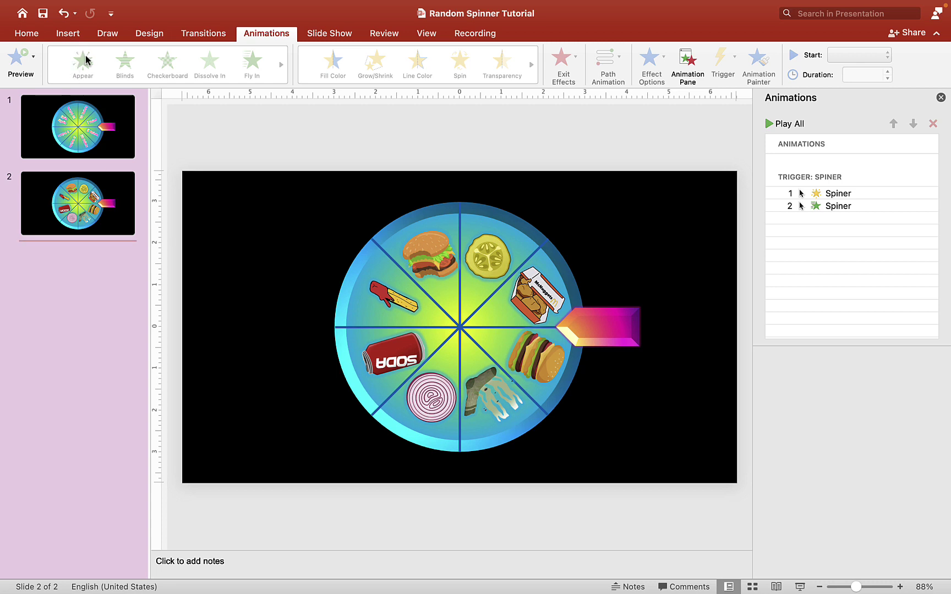
Step: Start a new blank presentation from the File menu
mouse_move(62, 13)
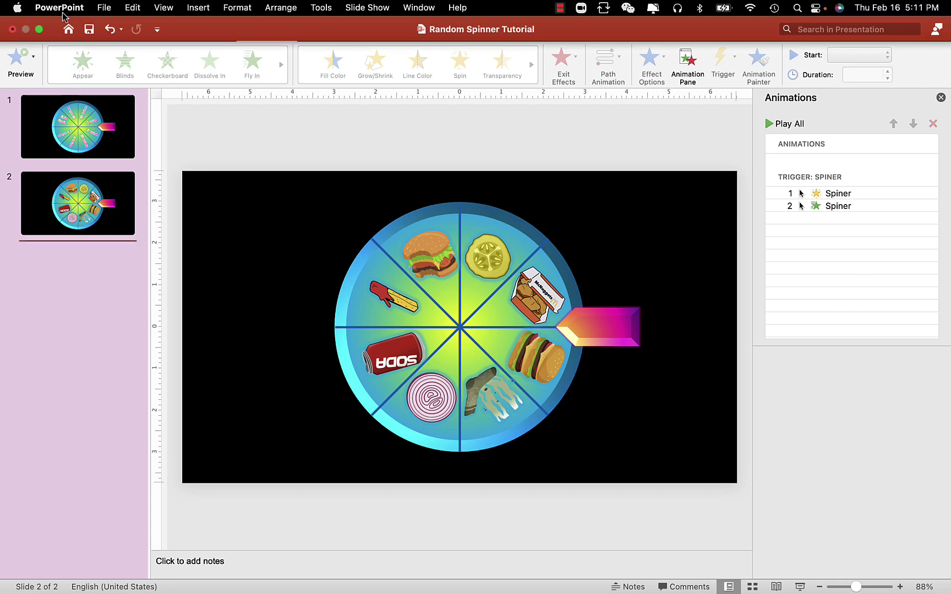
click(106, 10)
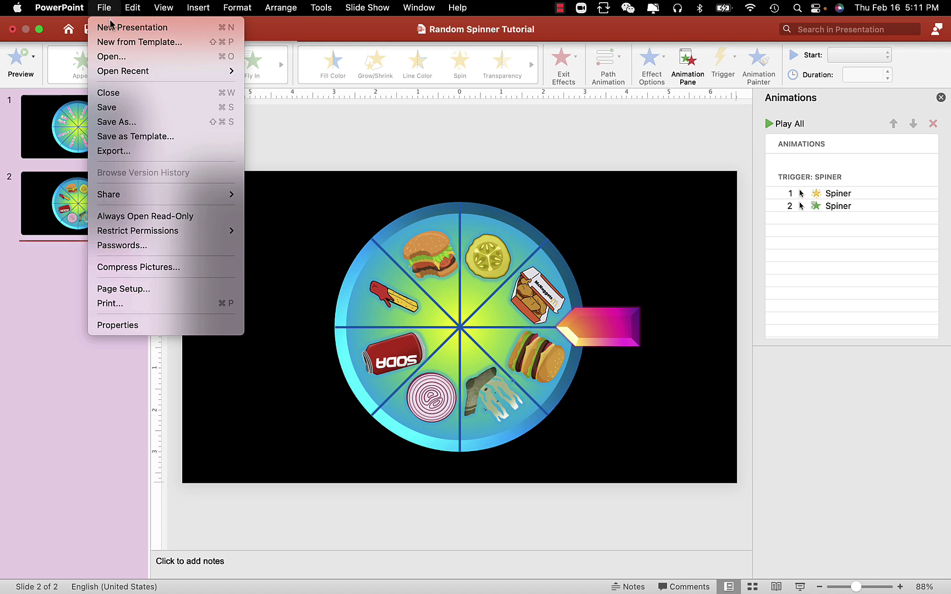
click(138, 29)
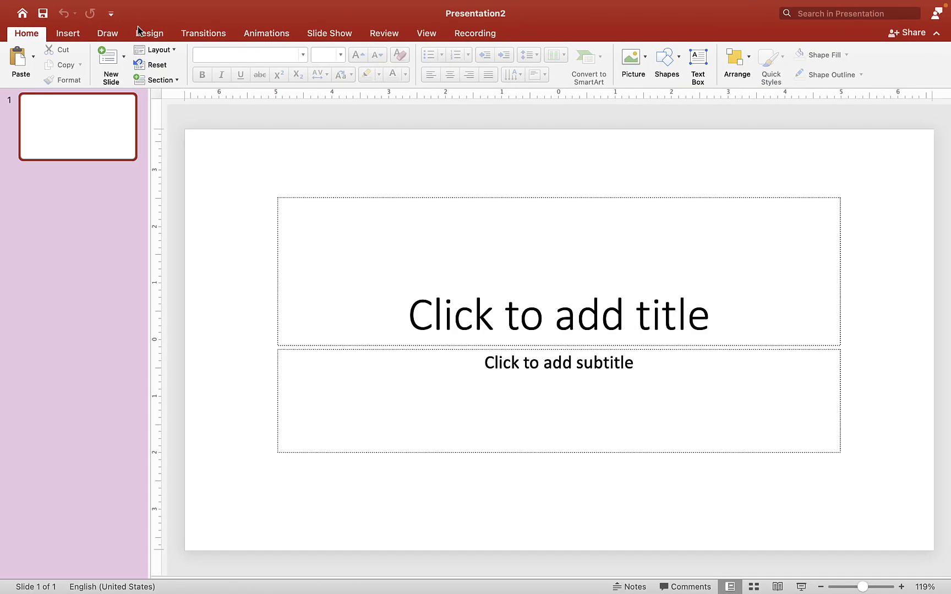
Step: Delete the title and subtitle placeholders from the first slide
click(414, 197)
key(Delete)
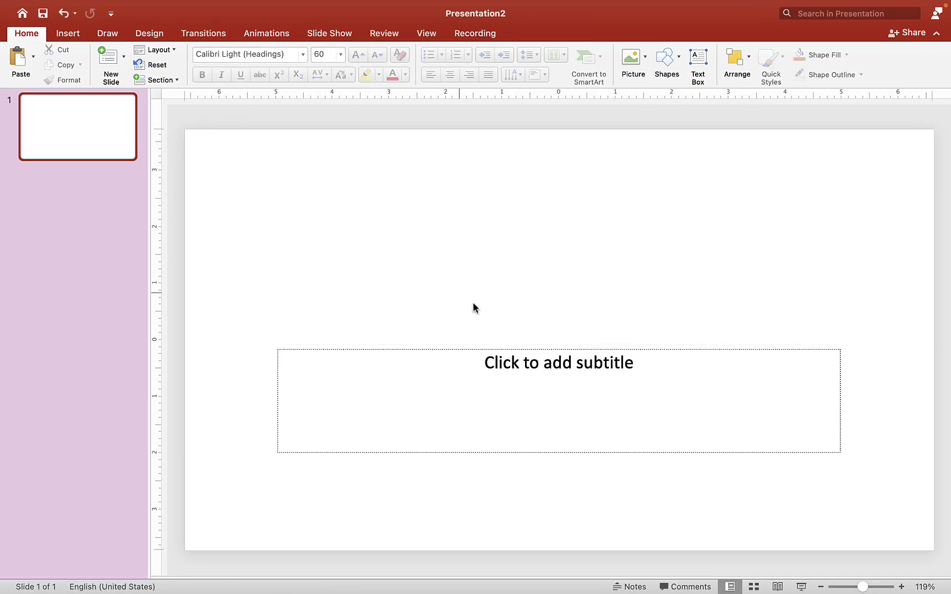
click(517, 348)
key(Delete)
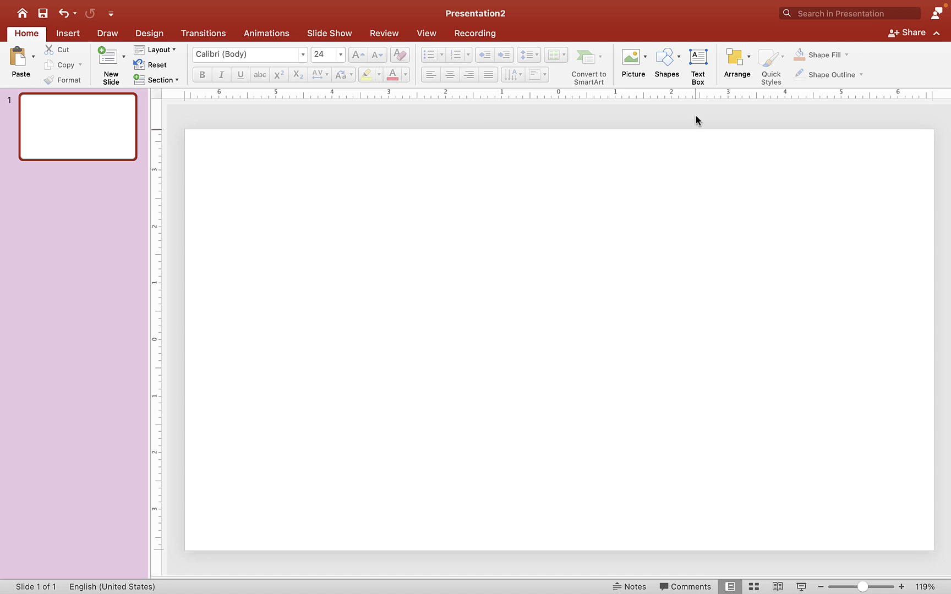
Step: Draw an oval, size it to 6" by 6", and centre the circle on the slide
click(677, 53)
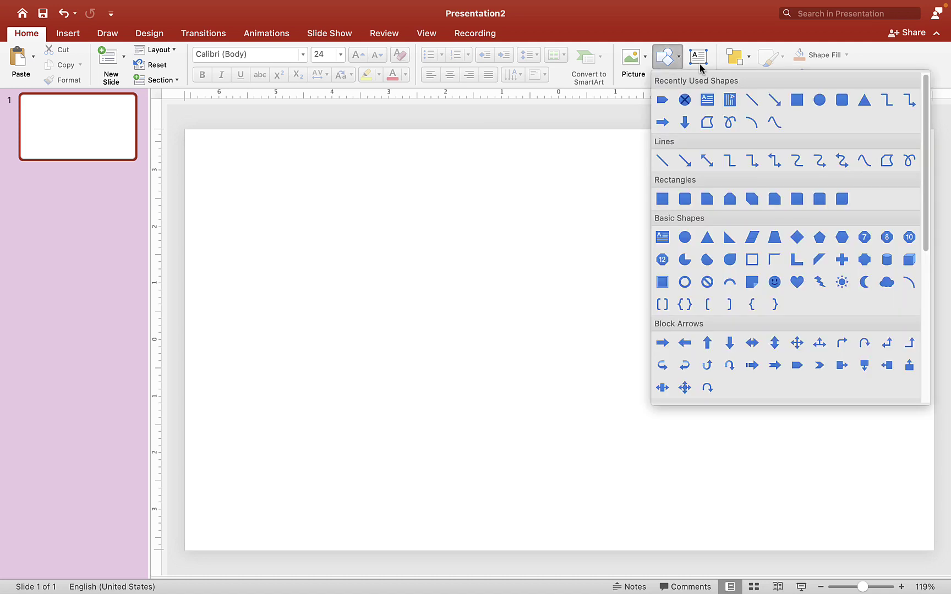
click(821, 104)
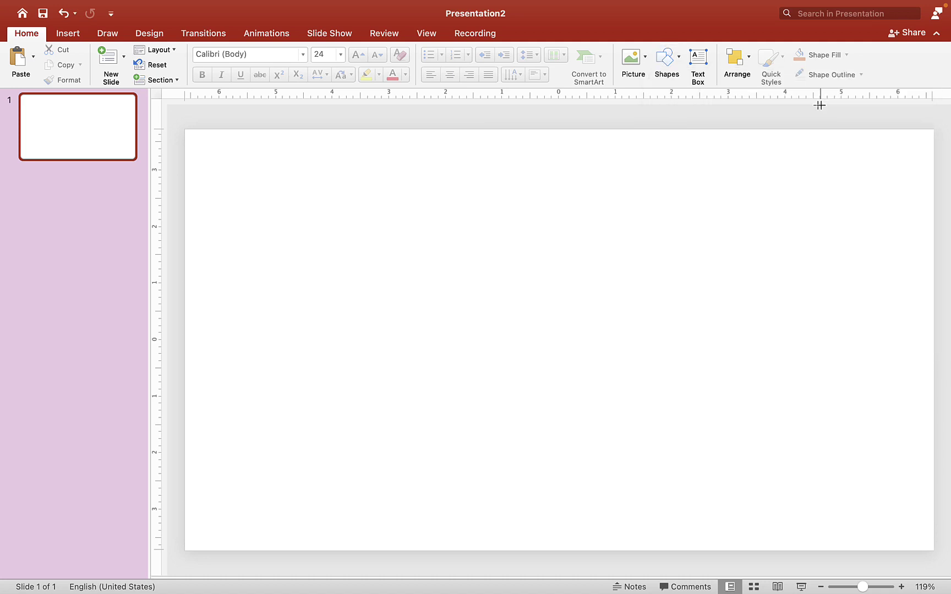
mouse_move(435, 224)
mouse_down()
mouse_move(671, 438)
mouse_move(726, 465)
mouse_move(719, 474)
mouse_up()
mouse_move(601, 379)
mouse_down()
mouse_move(580, 339)
mouse_move(577, 352)
mouse_move(599, 350)
mouse_move(588, 343)
mouse_move(586, 353)
mouse_up()
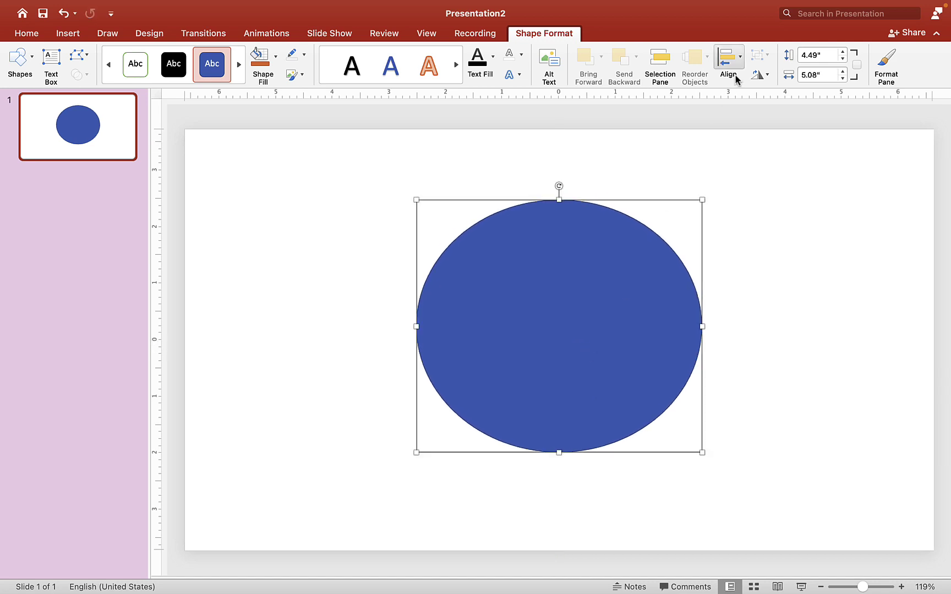
click(803, 57)
text(6)
key(Return)
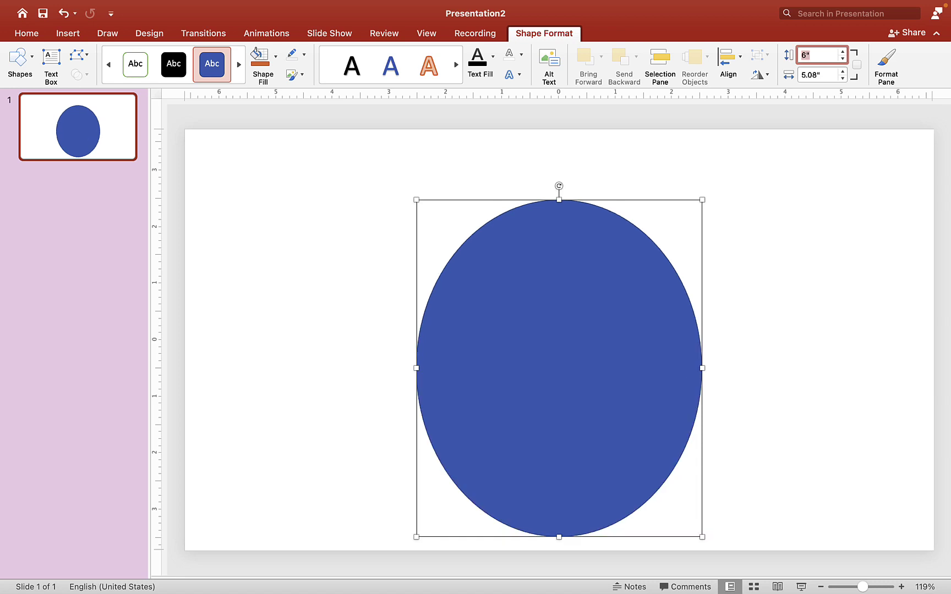
click(803, 80)
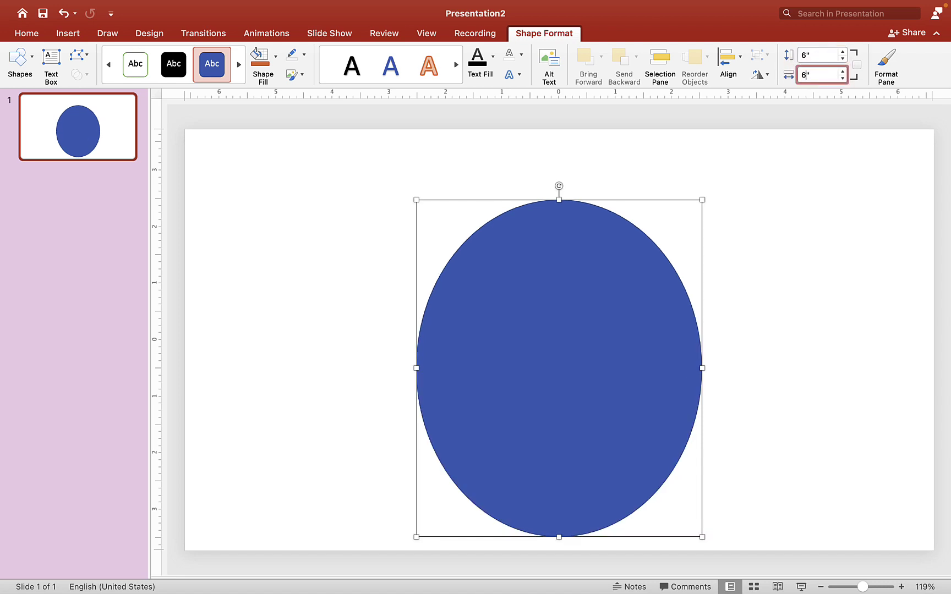
text(6)
key(Return)
drag(602, 331, 578, 311)
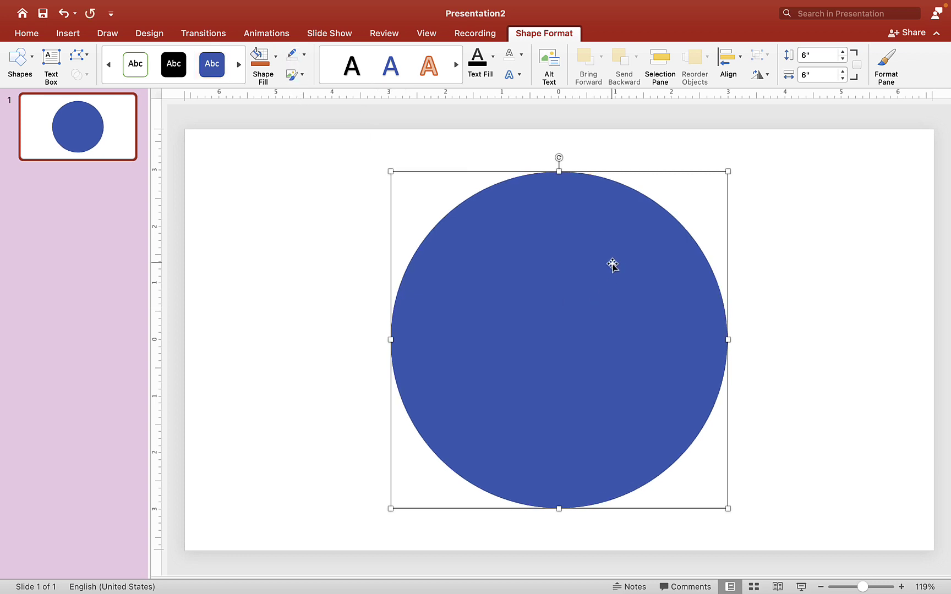
Step: Open Format Shape for the circle and give it a gradient fill
right_click(561, 312)
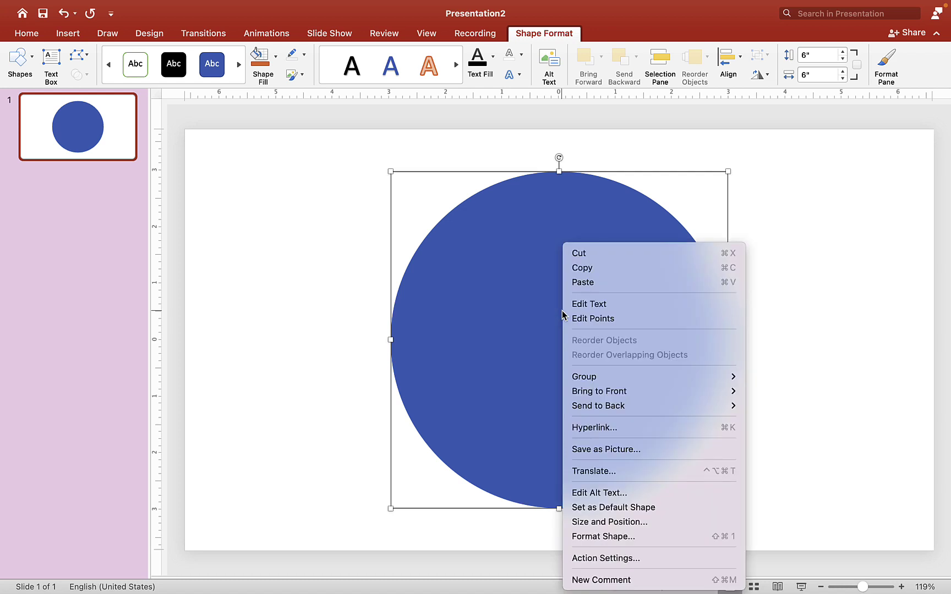
click(616, 537)
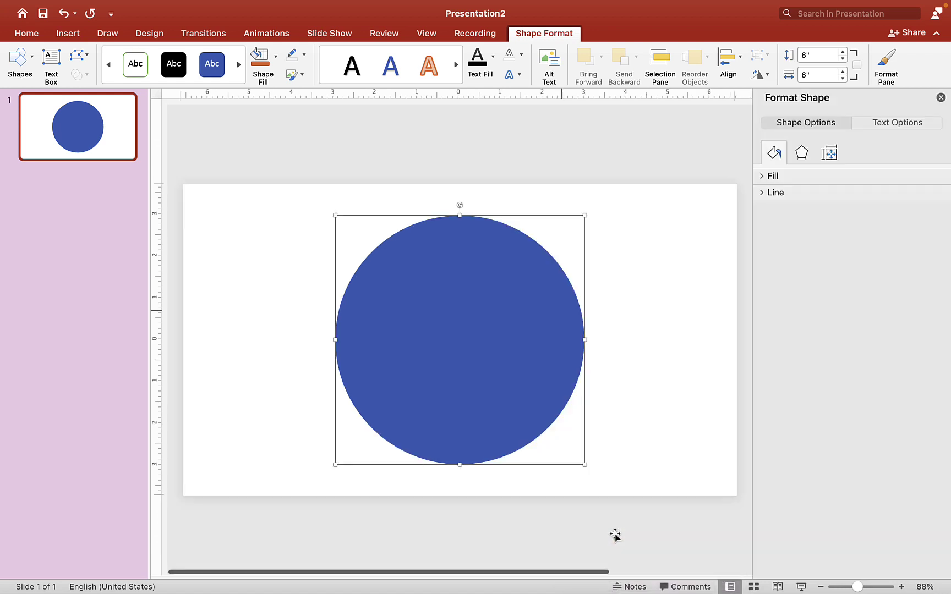
click(770, 178)
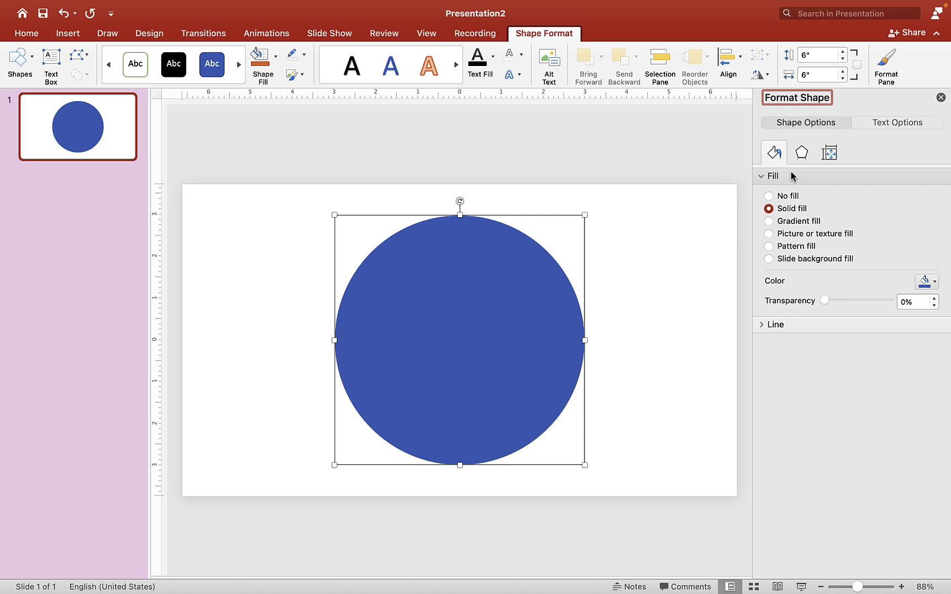
click(770, 222)
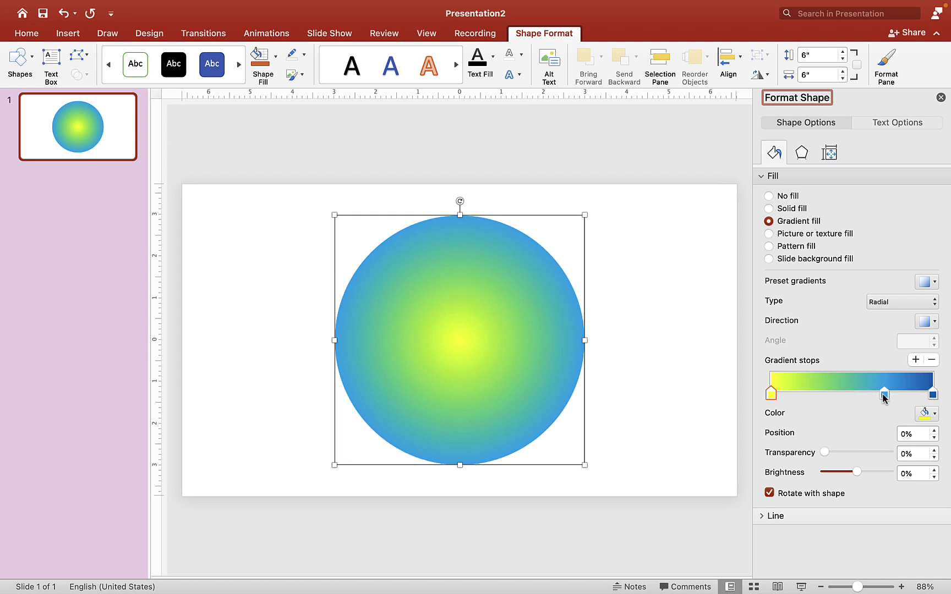
click(768, 210)
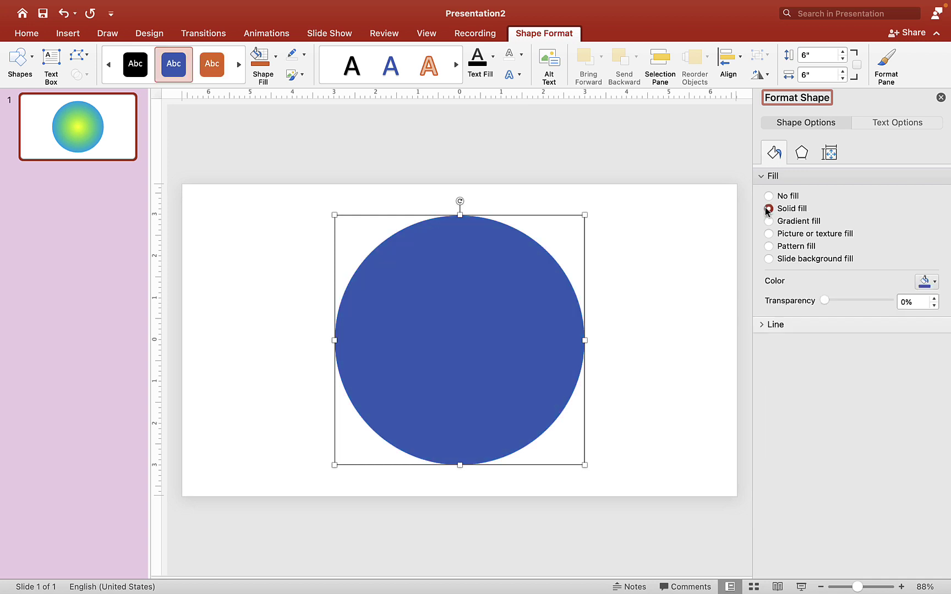
click(769, 222)
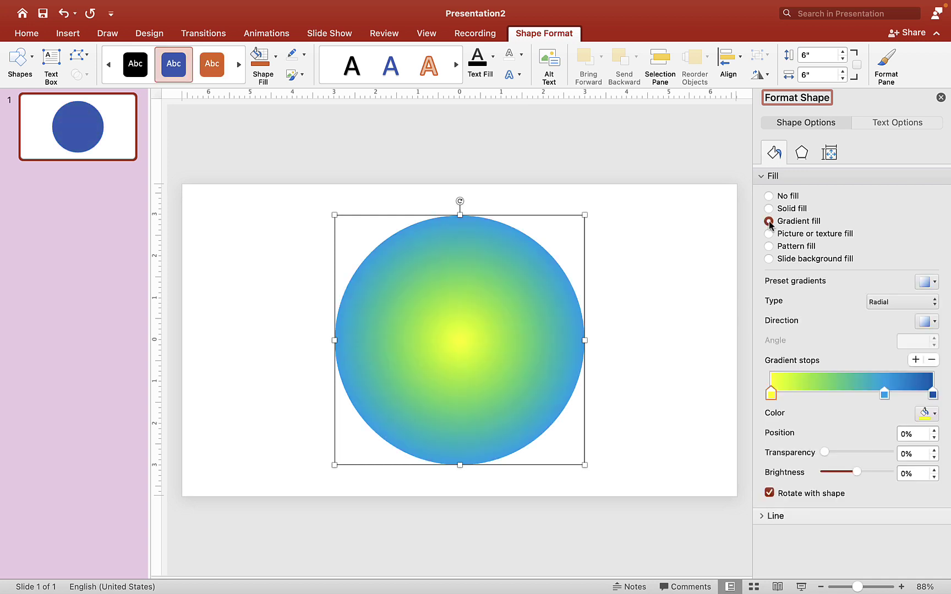
Step: Move the middle gradient stop to 70% and make the end stop dark navy
click(884, 396)
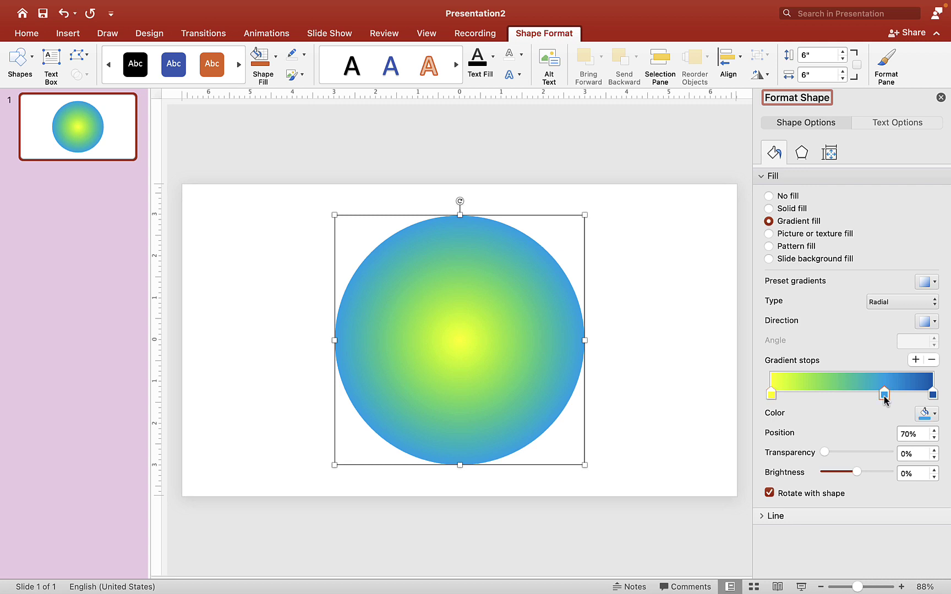
click(771, 394)
mouse_move(885, 395)
mouse_down()
mouse_move(837, 395)
mouse_move(880, 403)
mouse_up()
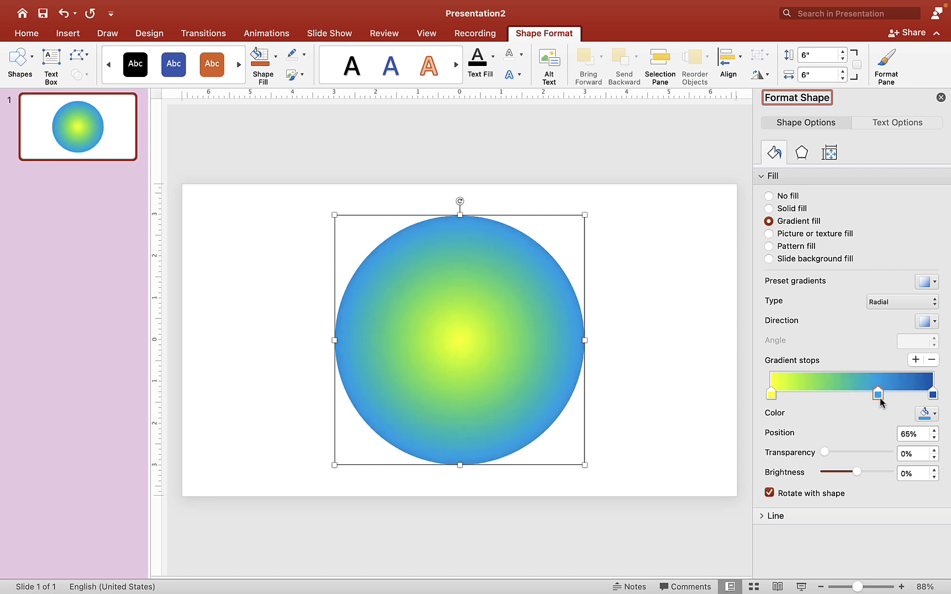
double_click(903, 436)
text(70)
key(Return)
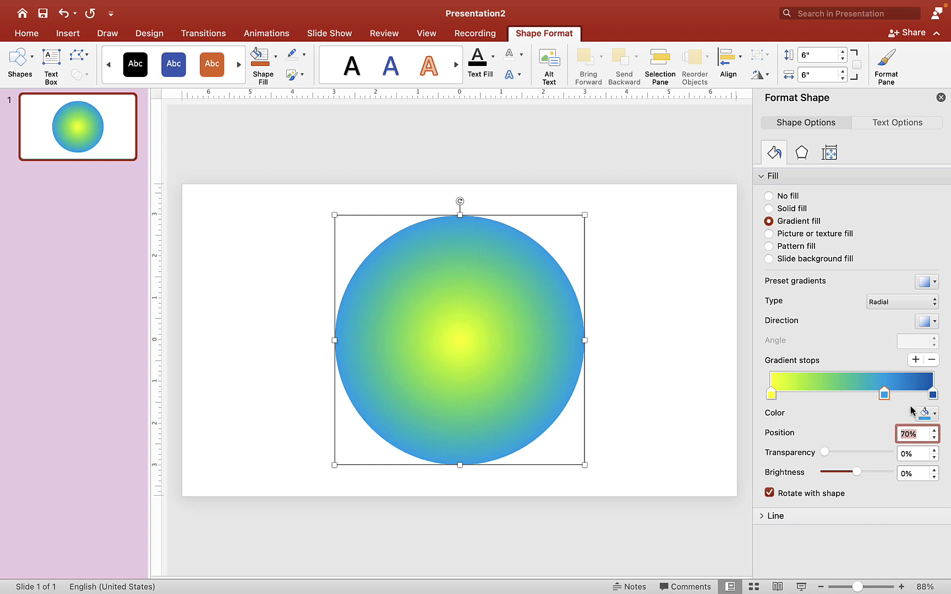
click(933, 394)
click(934, 416)
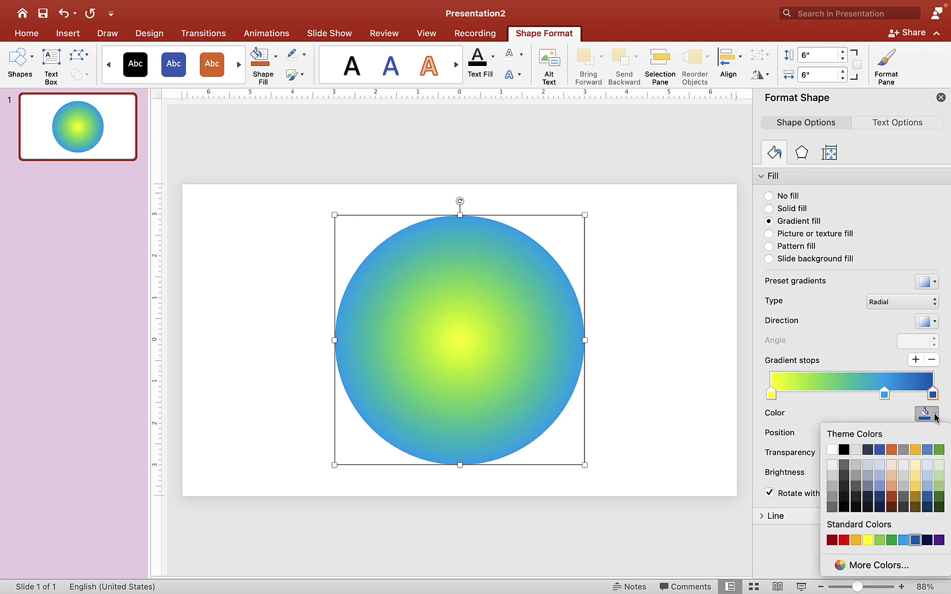
click(927, 541)
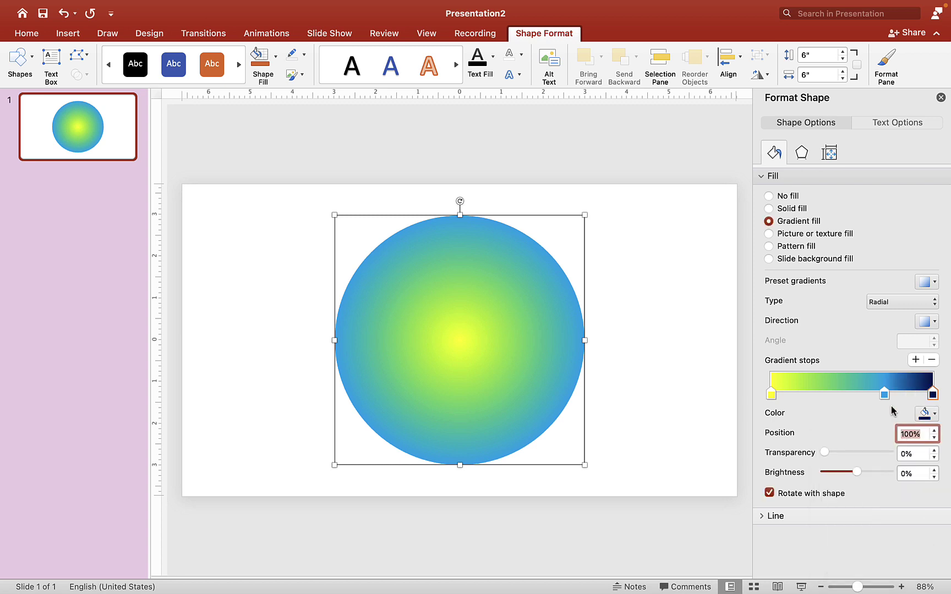
Step: Change the end stop to medium blue and set the middle stop position to 50%
mouse_move(884, 394)
mouse_down()
mouse_move(859, 396)
mouse_move(868, 395)
mouse_up()
click(932, 394)
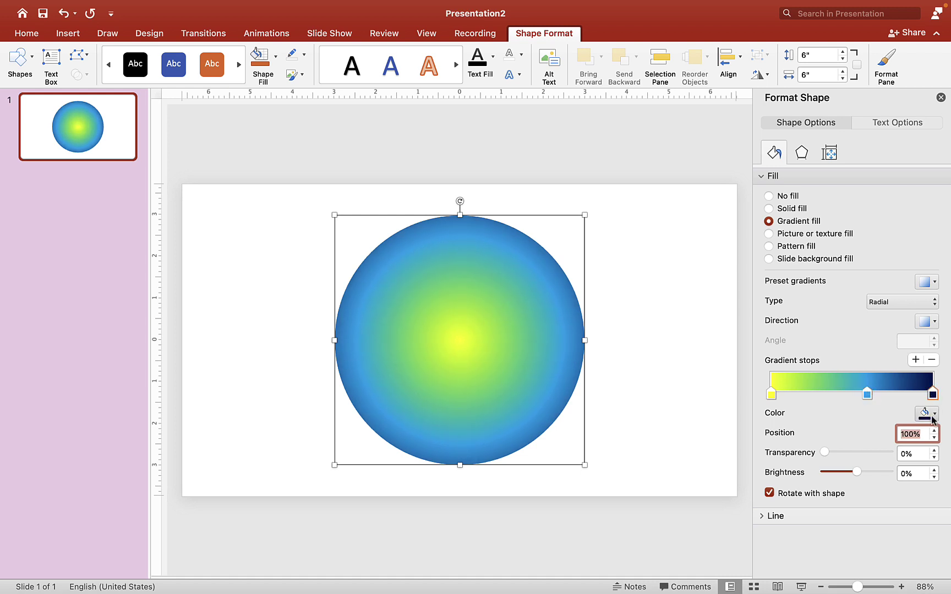
click(930, 414)
click(916, 541)
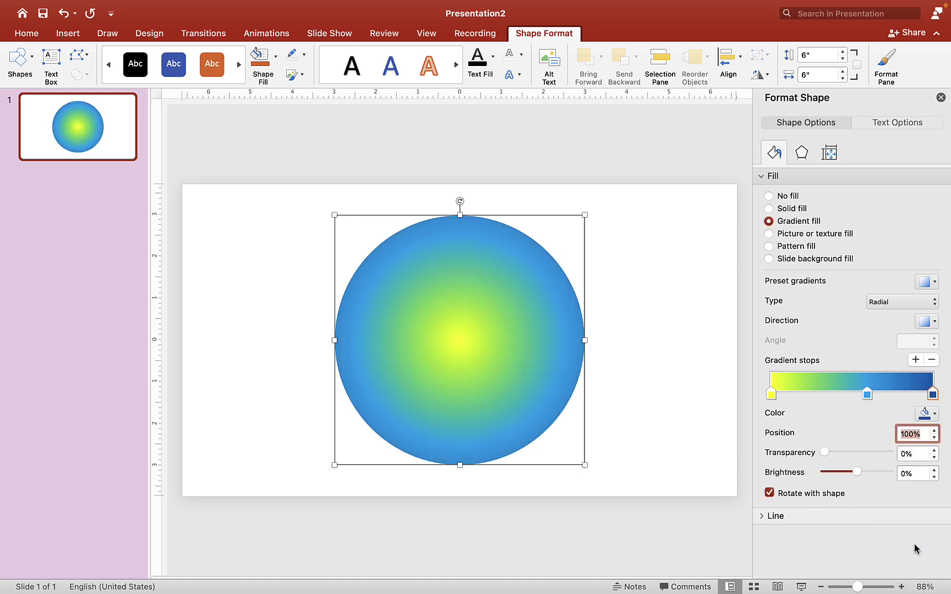
click(868, 395)
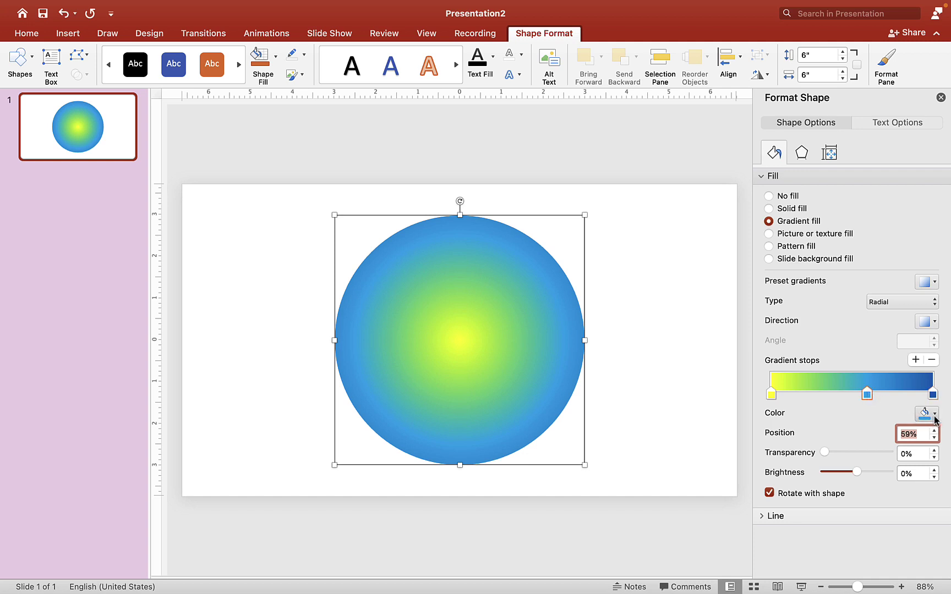
click(933, 417)
click(901, 427)
text(50%)
key(Return)
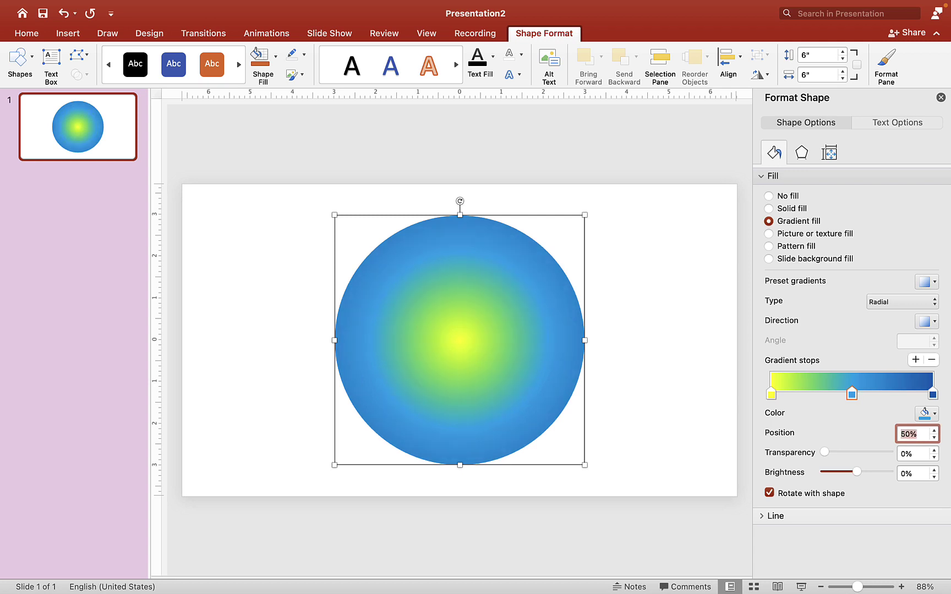
click(713, 336)
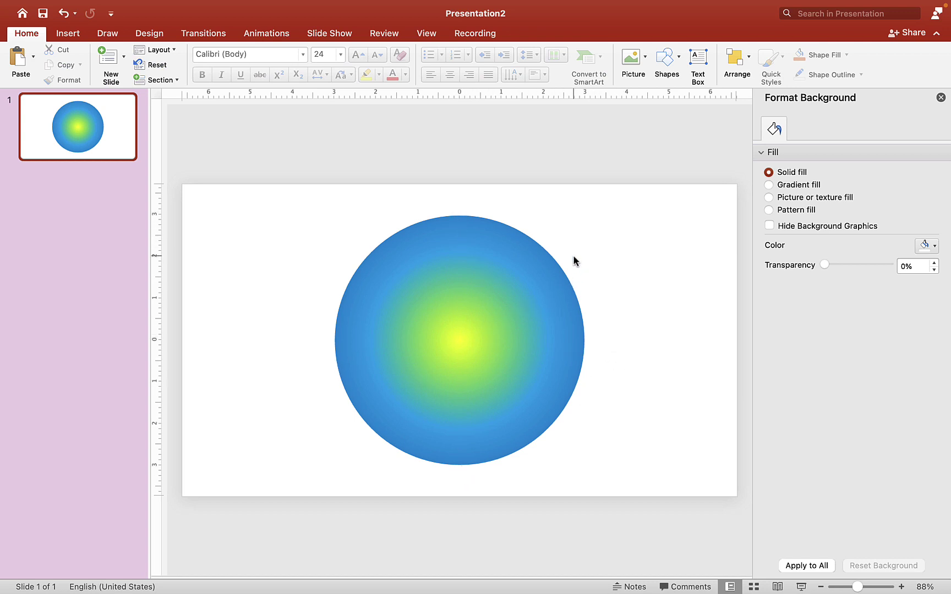
Step: Draw a vertical line through the circle's centre and thicken it to 4½ pt
click(465, 335)
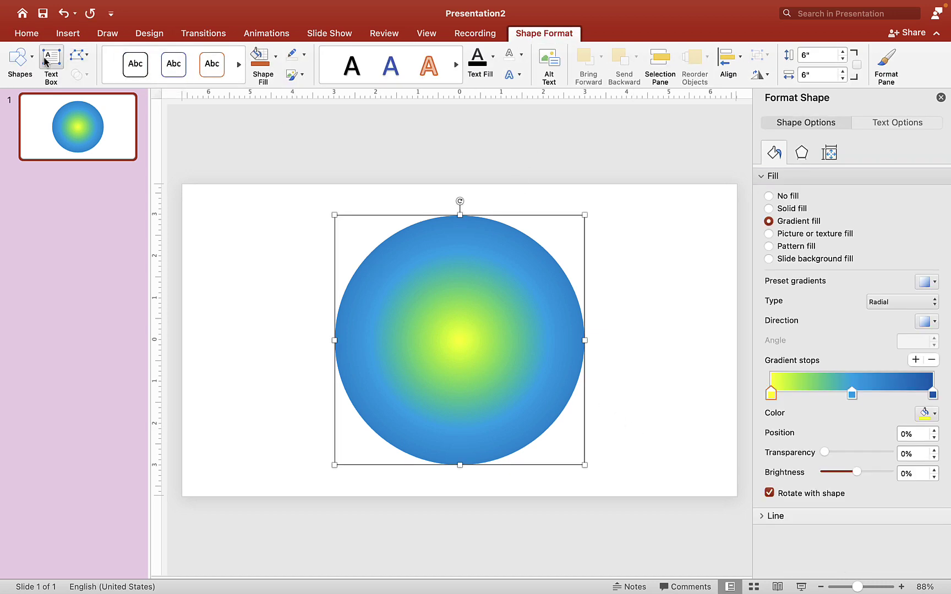
click(20, 58)
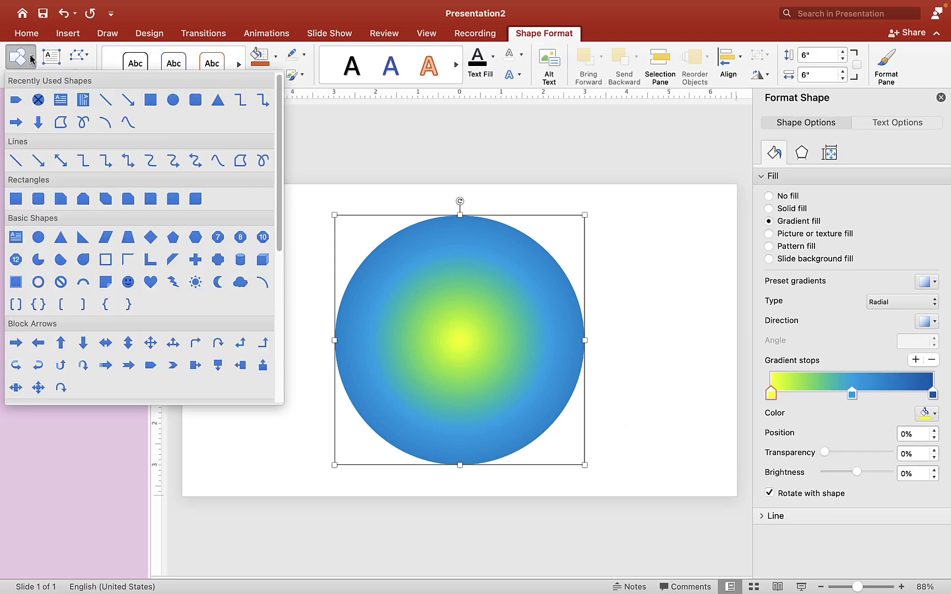
click(105, 101)
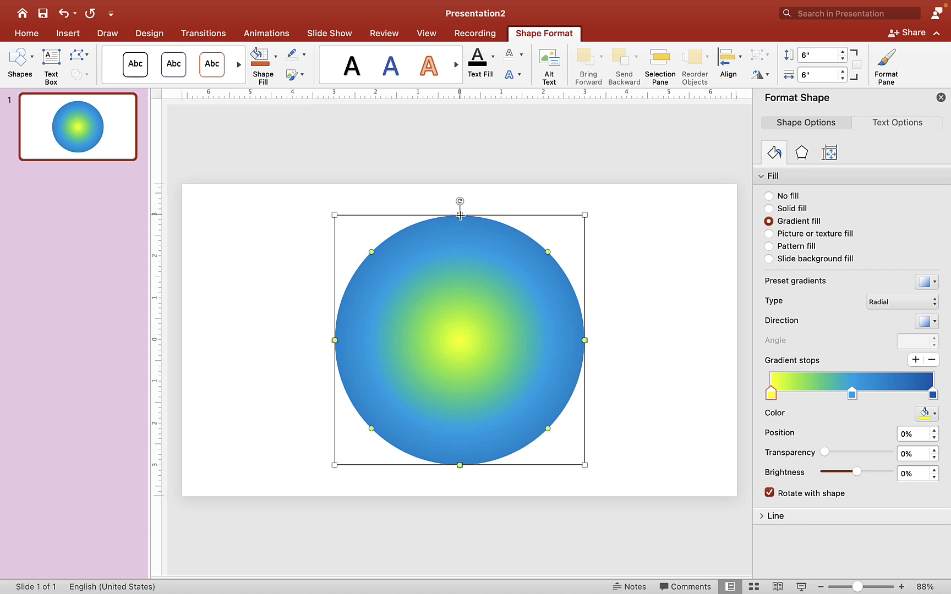
drag(460, 215, 460, 464)
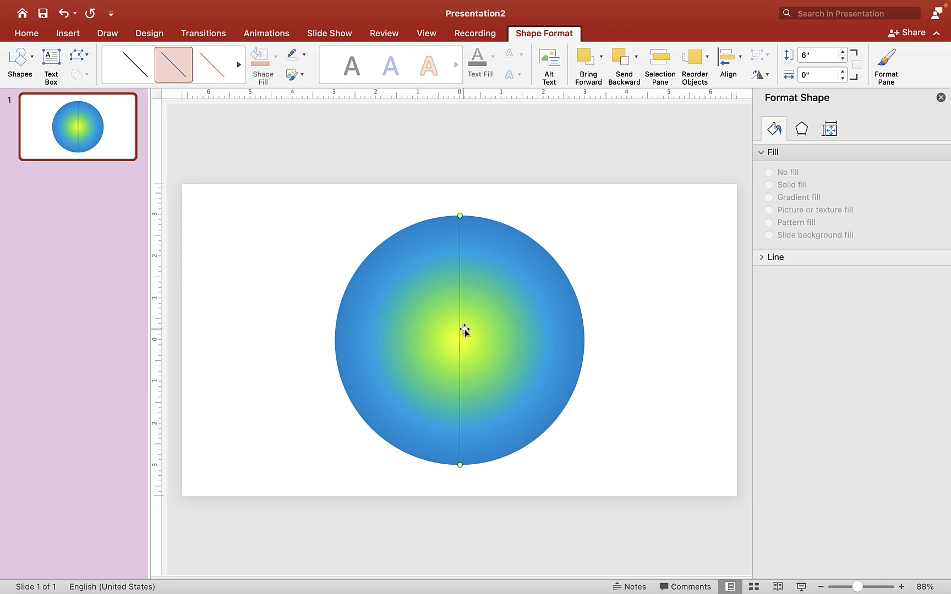
click(303, 55)
mouse_move(367, 252)
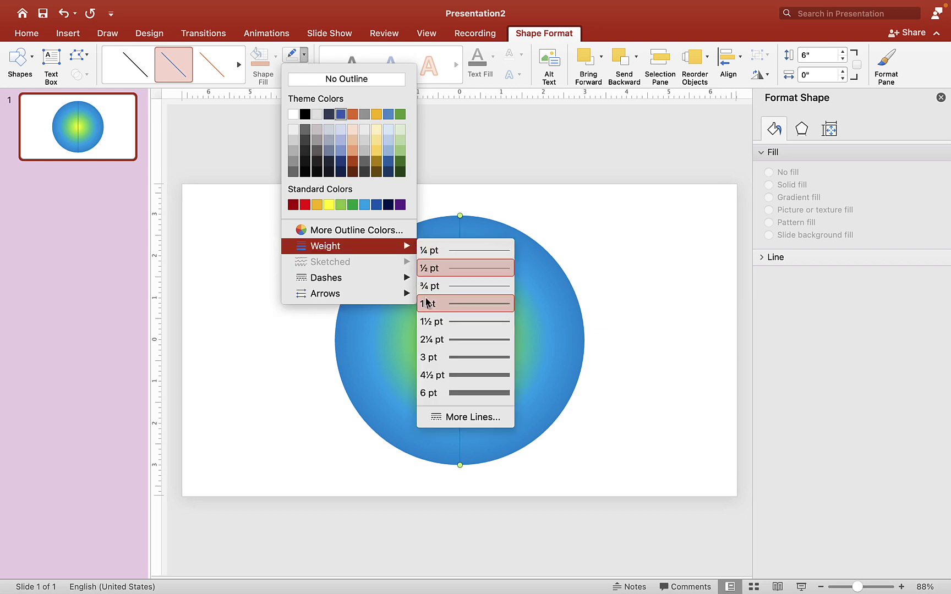
click(458, 387)
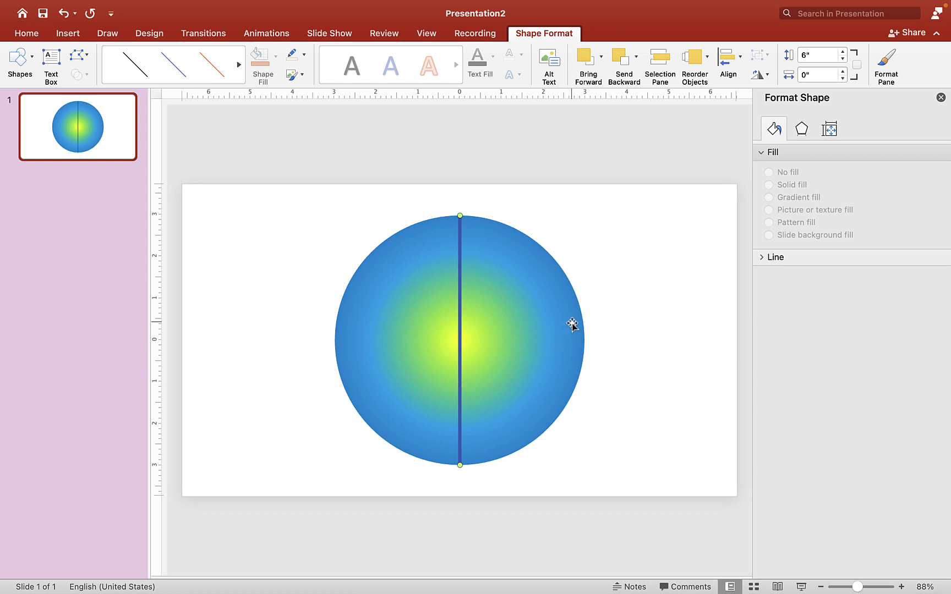
Step: Draw a thick diagonal line from the circle's upper-left to lower-right
click(28, 57)
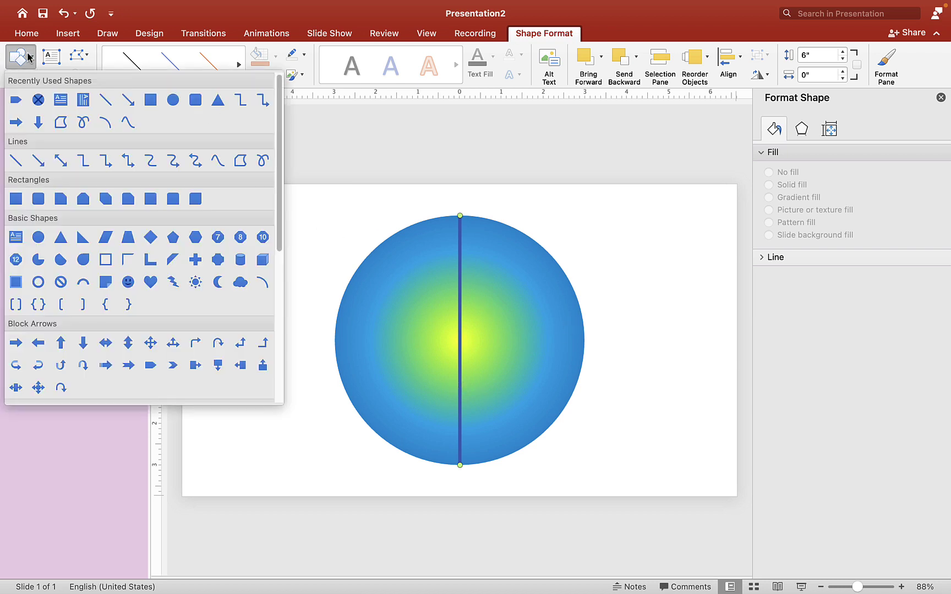
click(106, 100)
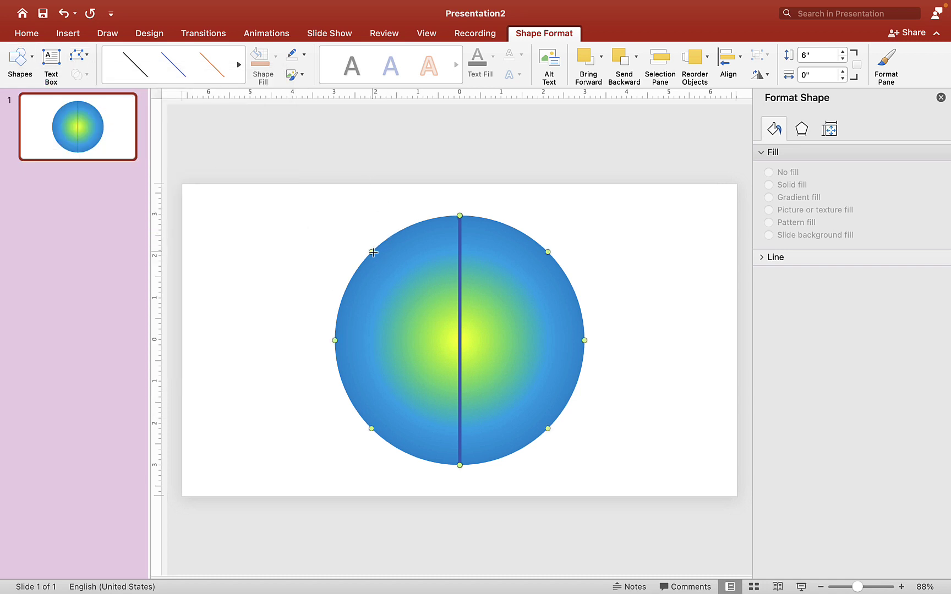
drag(373, 252, 548, 428)
click(303, 53)
mouse_move(330, 246)
click(439, 341)
click(363, 395)
Step: Draw a thick horizontal line across the circle's middle
click(33, 56)
click(33, 56)
drag(334, 340, 585, 340)
click(306, 57)
mouse_move(365, 246)
click(440, 337)
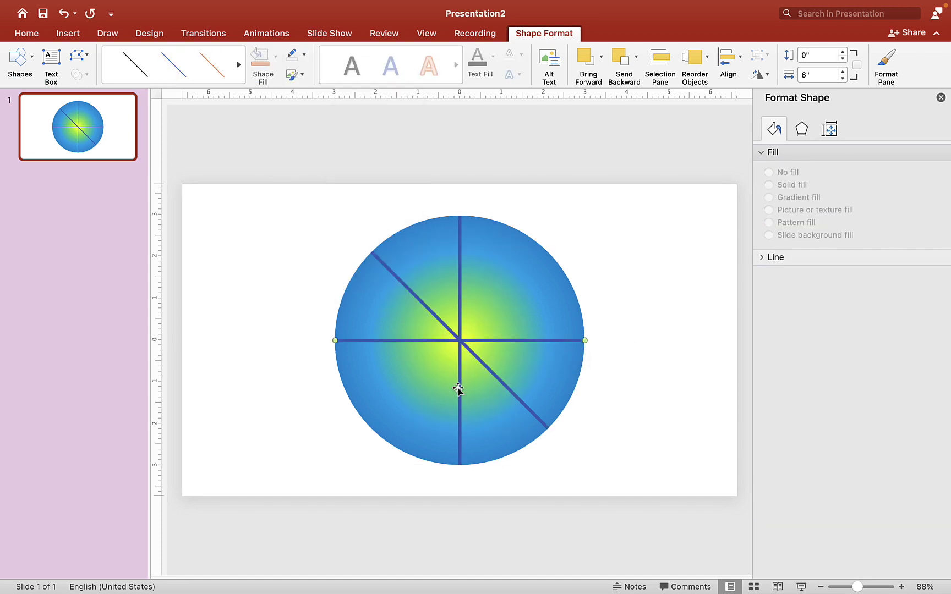
Step: Draw a thick diagonal line from the circle's lower-left to upper-right
click(32, 57)
click(105, 100)
mouse_move(372, 428)
mouse_down()
mouse_move(563, 275)
mouse_move(549, 253)
mouse_up()
click(304, 55)
mouse_move(341, 246)
click(455, 358)
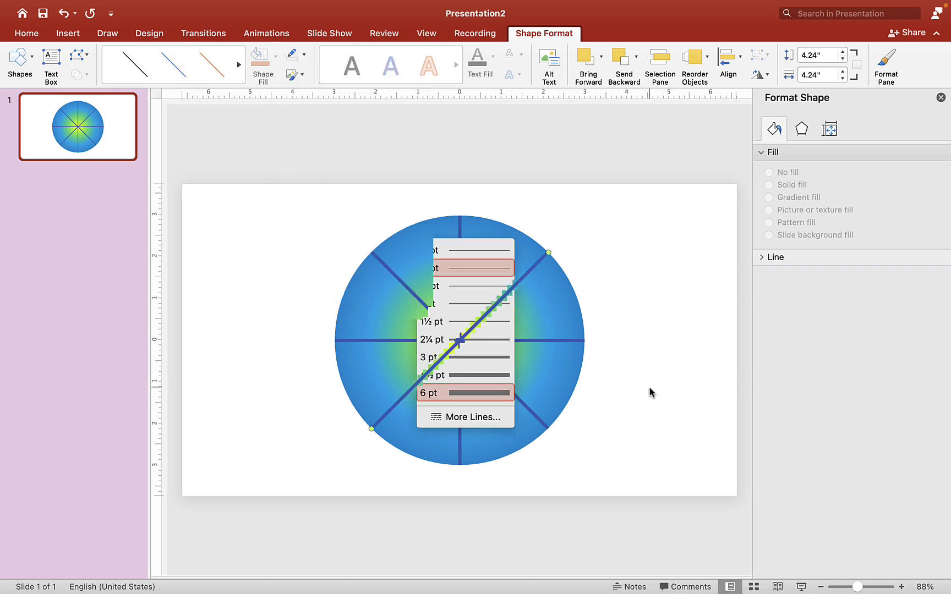
Step: Select all four spoke lines and set their line colour to dark blue
shift+click(460, 260)
shift+click(403, 283)
shift+click(372, 340)
click(764, 258)
click(927, 325)
click(909, 451)
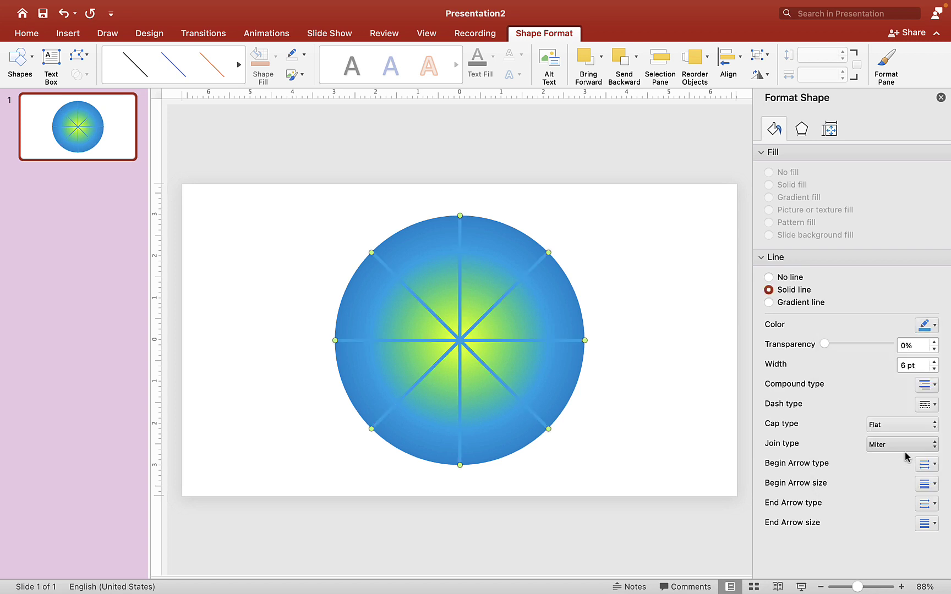
click(928, 324)
click(917, 459)
click(689, 339)
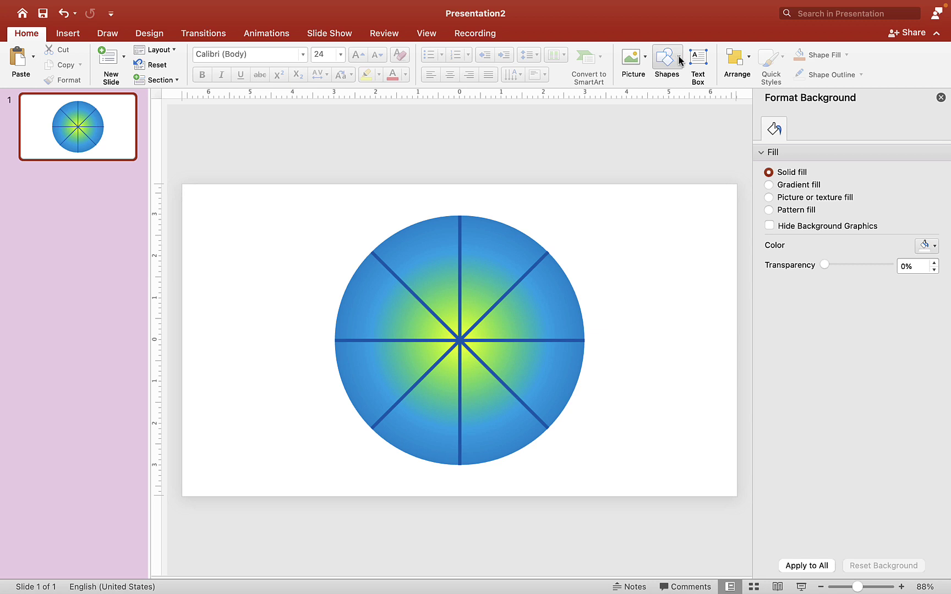
Step: Add a '5 Points' text box beside the wheel in Porky's font
click(697, 58)
drag(581, 243, 665, 282)
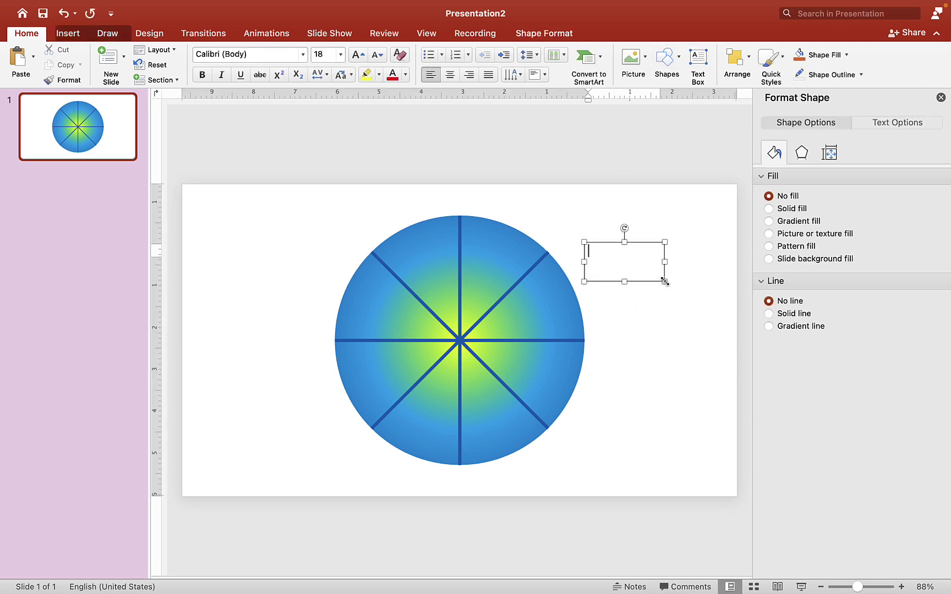
click(451, 76)
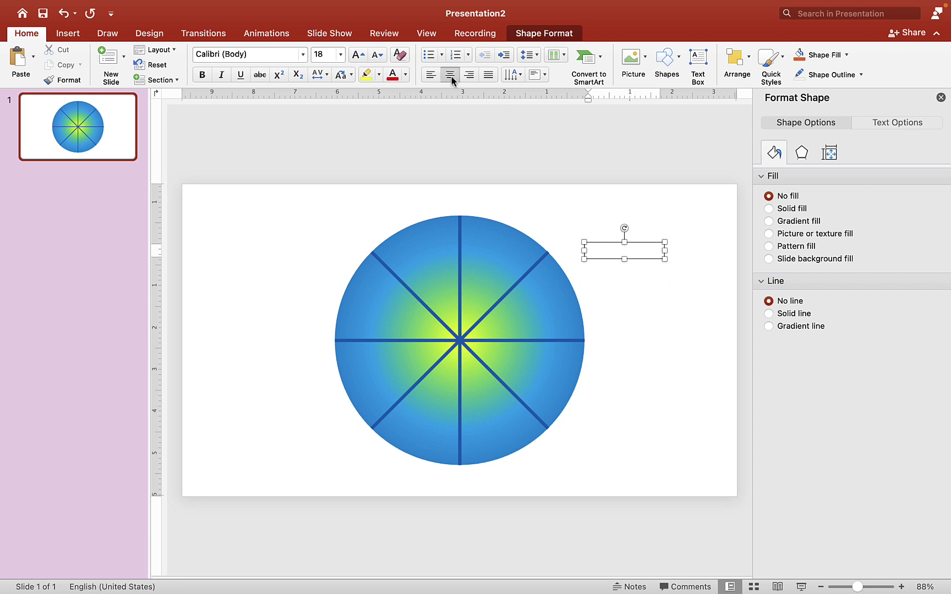
click(431, 76)
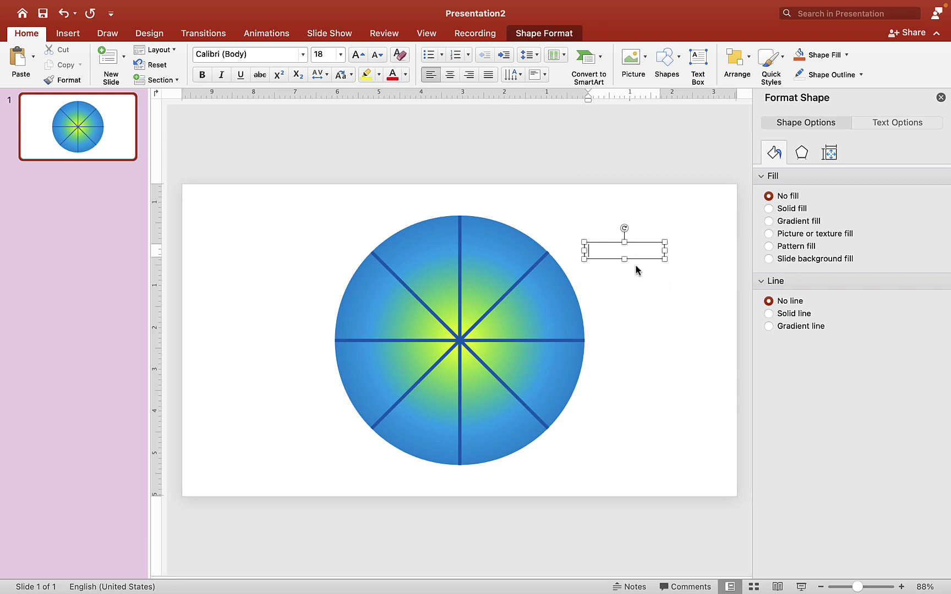
click(302, 55)
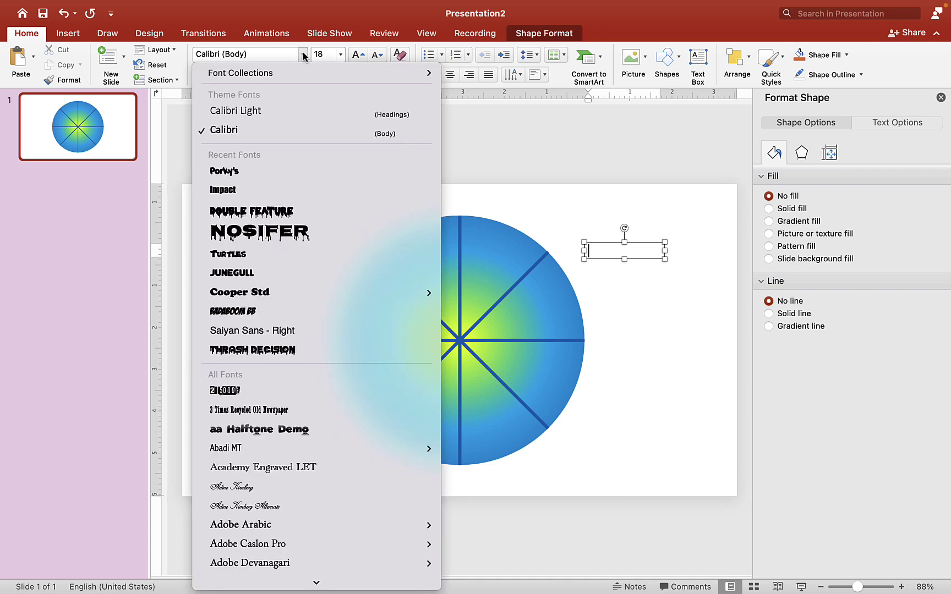
click(261, 172)
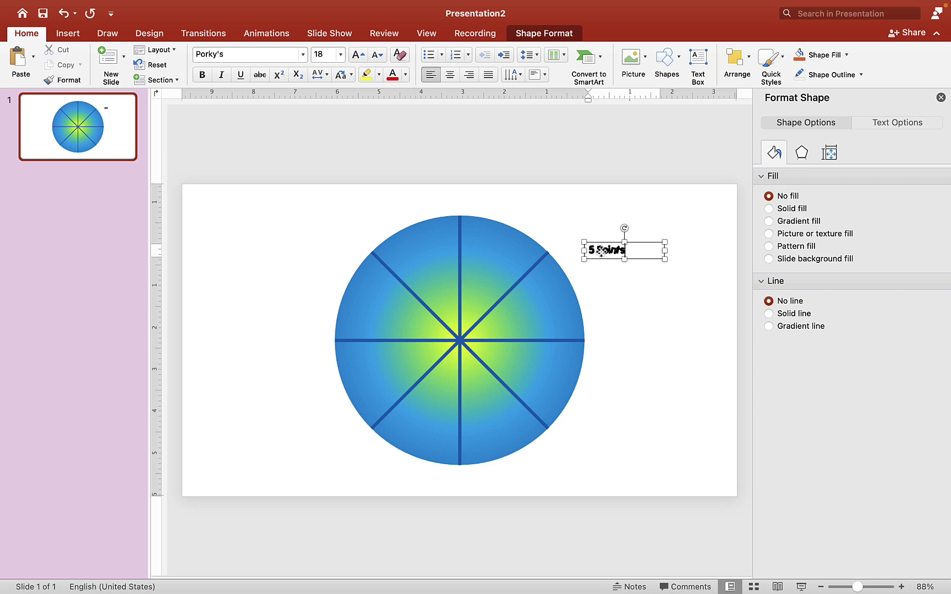
drag(639, 246, 637, 218)
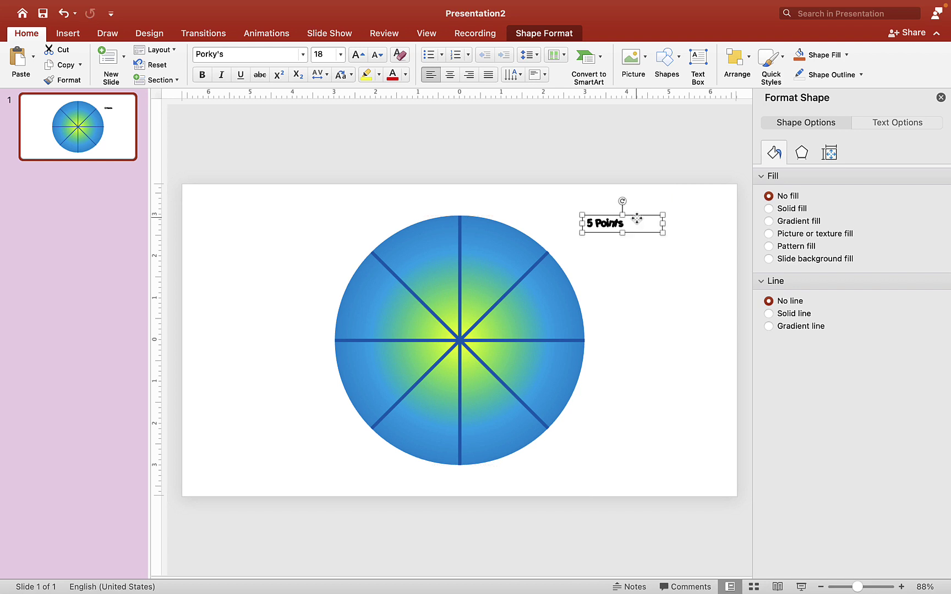
Step: Enlarge the 5 Points text to 28 pt
triple_click(599, 224)
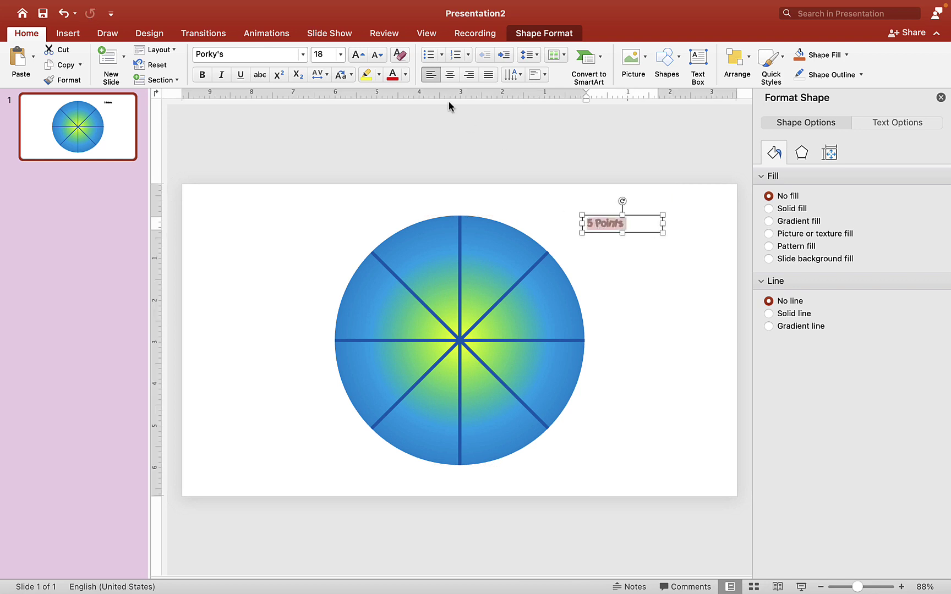
click(357, 55)
click(358, 55)
click(358, 55)
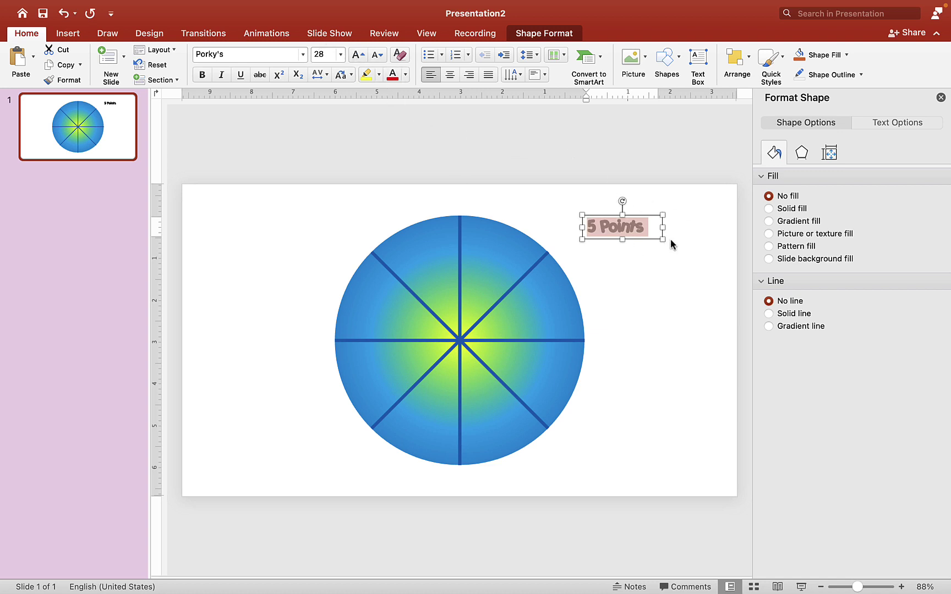
click(684, 227)
triple_click(599, 227)
click(644, 246)
click(632, 234)
Step: Copy the 5 Points label and place the duplicate below it
click(648, 214)
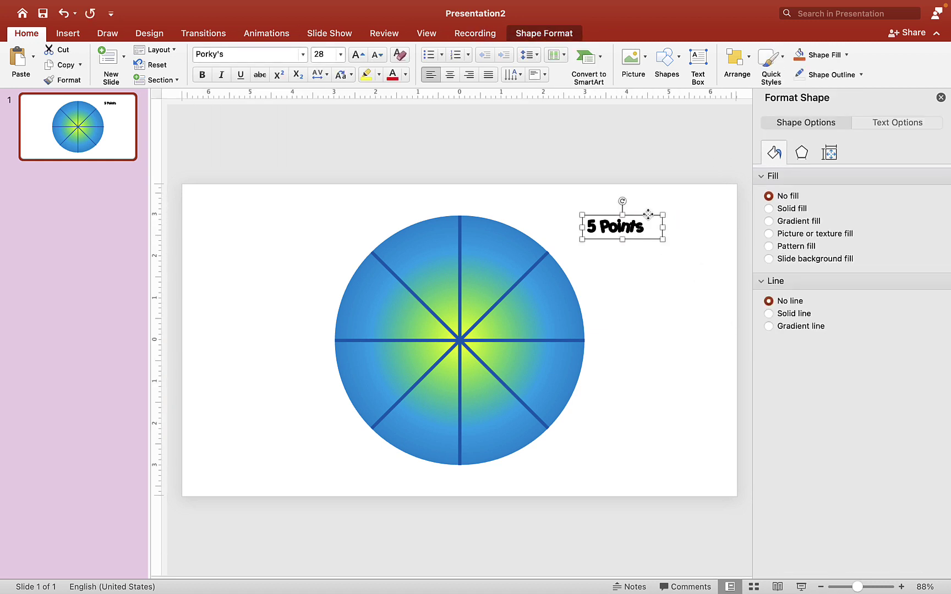
key(super+c)
key(super+v)
drag(659, 224, 651, 252)
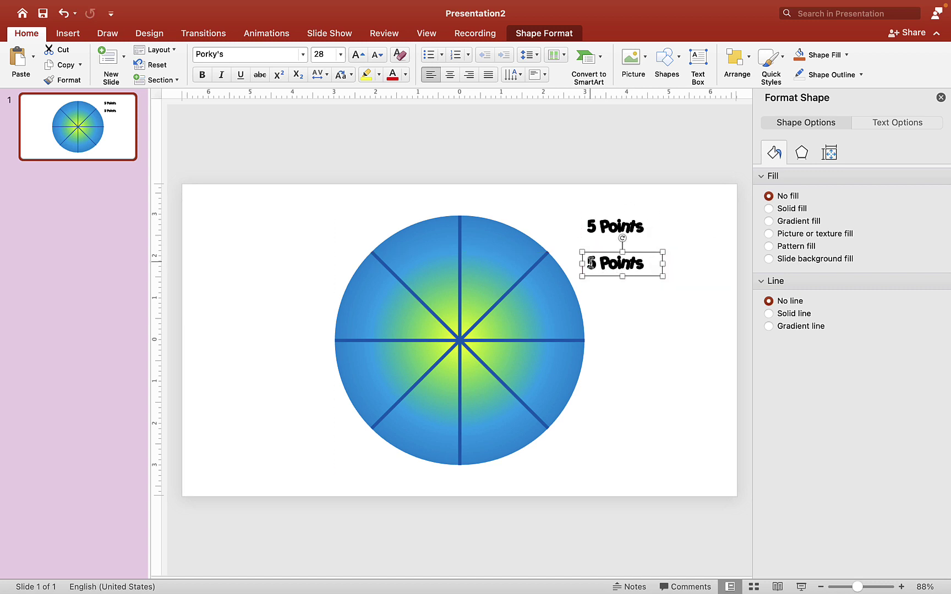
Step: Change the copy to '3 Points', then duplicate it as '10 Points' below
click(595, 262)
key(BackSpace)
text(3)
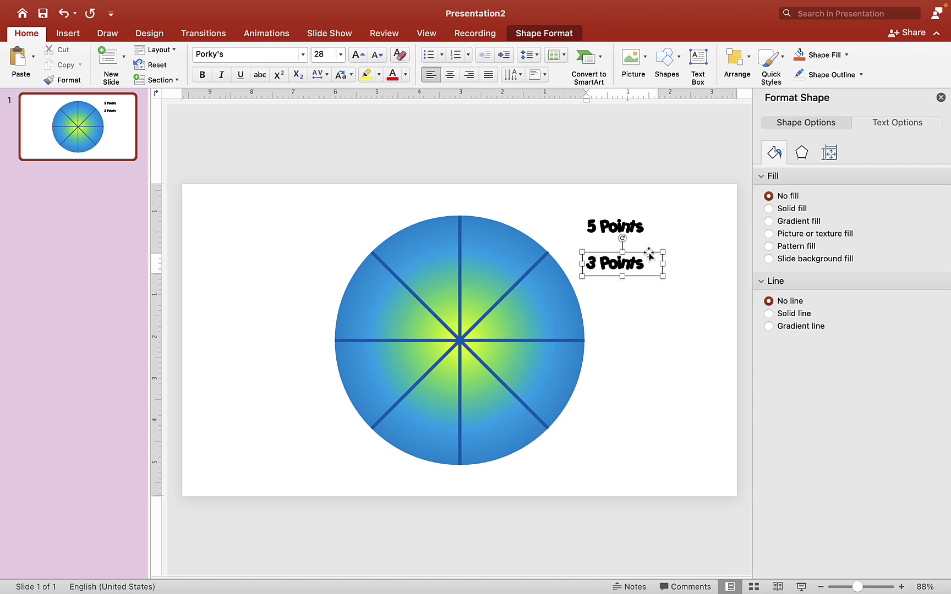
click(649, 253)
key(super+d)
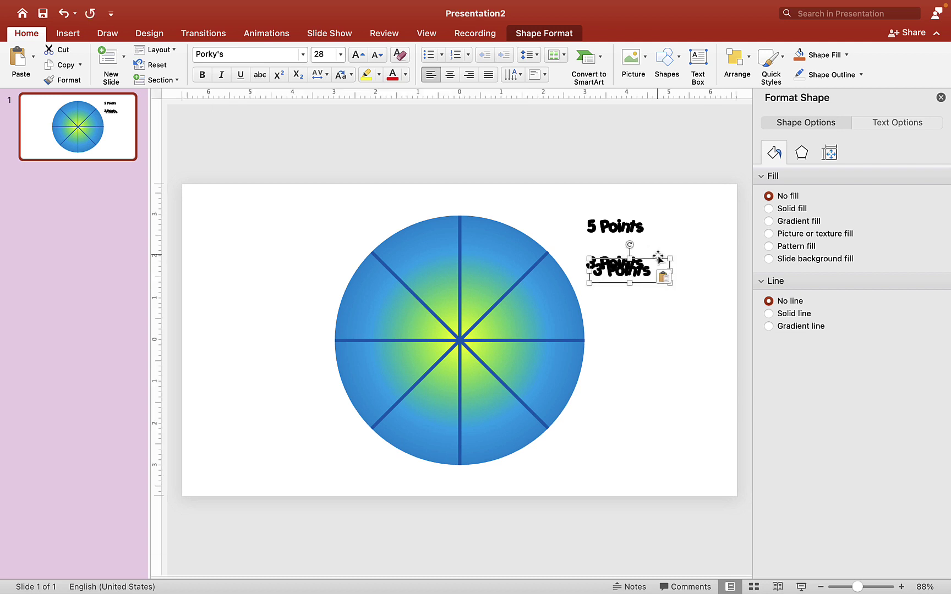
drag(654, 258, 651, 288)
click(594, 299)
key(BackSpace)
text(10)
click(646, 288)
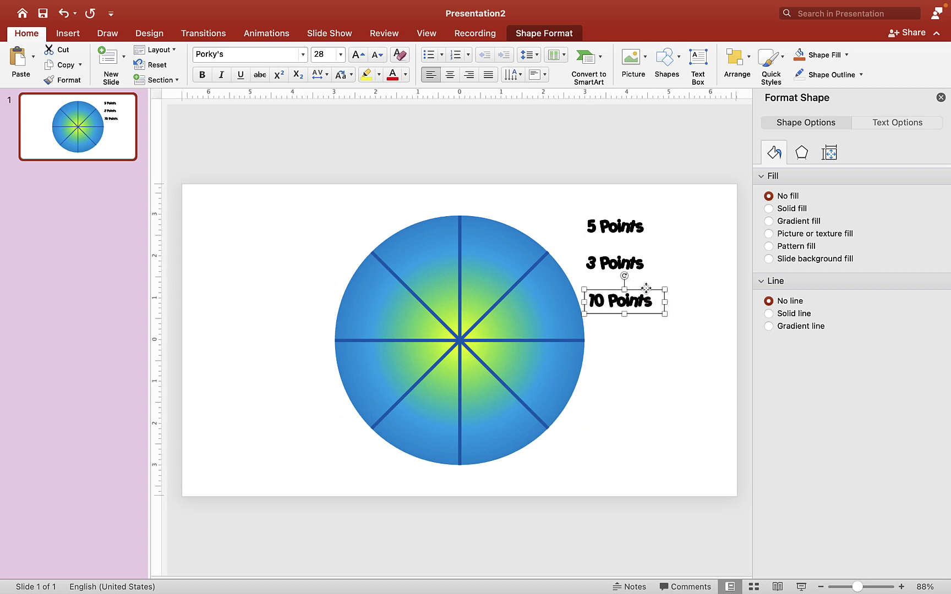
Step: Add further labels reading 20 Points, 1 Point, - 5 Points and Spin Again down the list
drag(646, 288, 652, 366)
double_click(595, 336)
text(20)
click(652, 324)
double_click(596, 378)
text(1 Points)
click(643, 377)
key(BackSpace)
drag(598, 377, 578, 457)
double_click(598, 419)
text(- 5 Point)
click(655, 419)
text(s)
text(Spin Again)
click(587, 197)
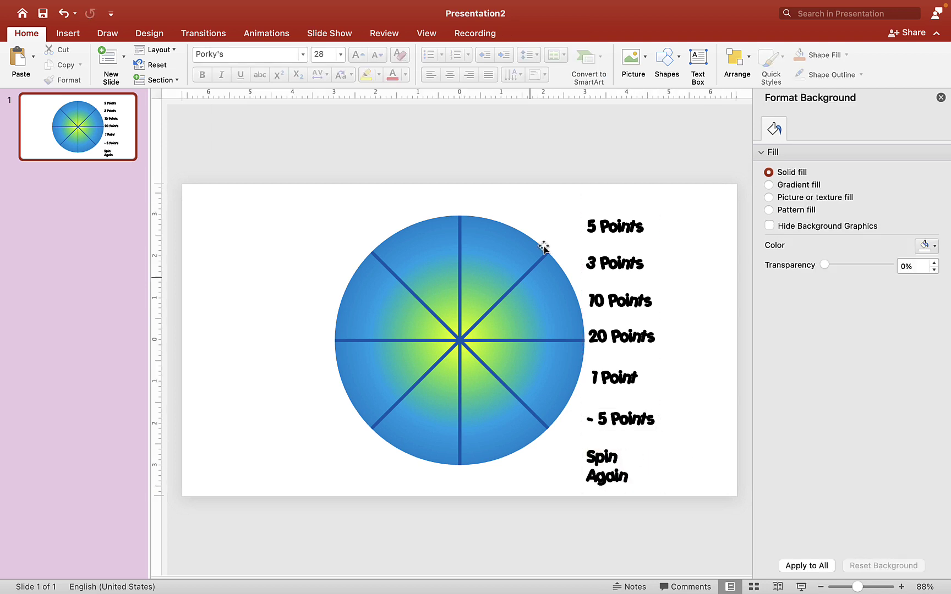
Step: Move the 5 Points, 3 Points, 1 Point and - 5 Points labels into wheel segments
click(628, 227)
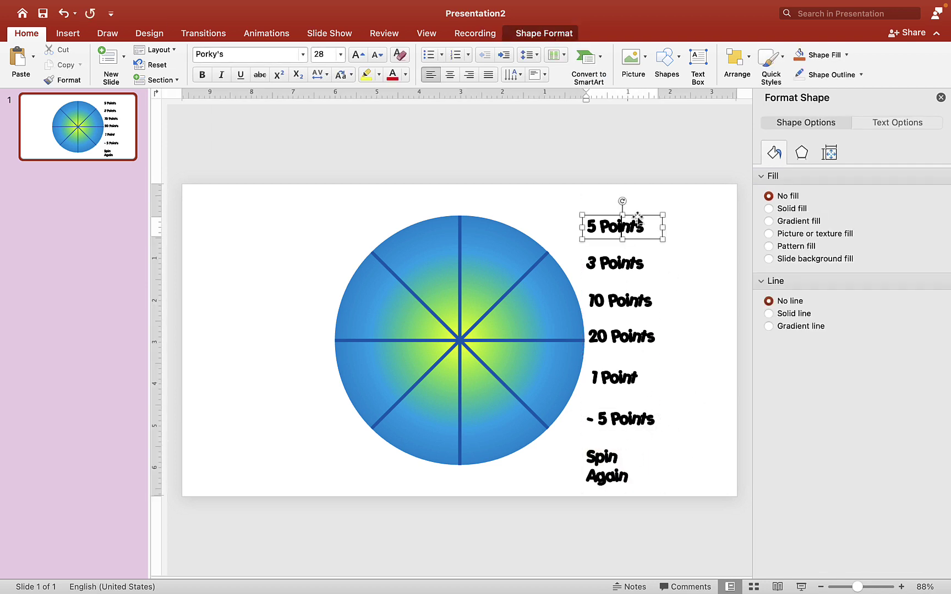
drag(640, 217, 499, 236)
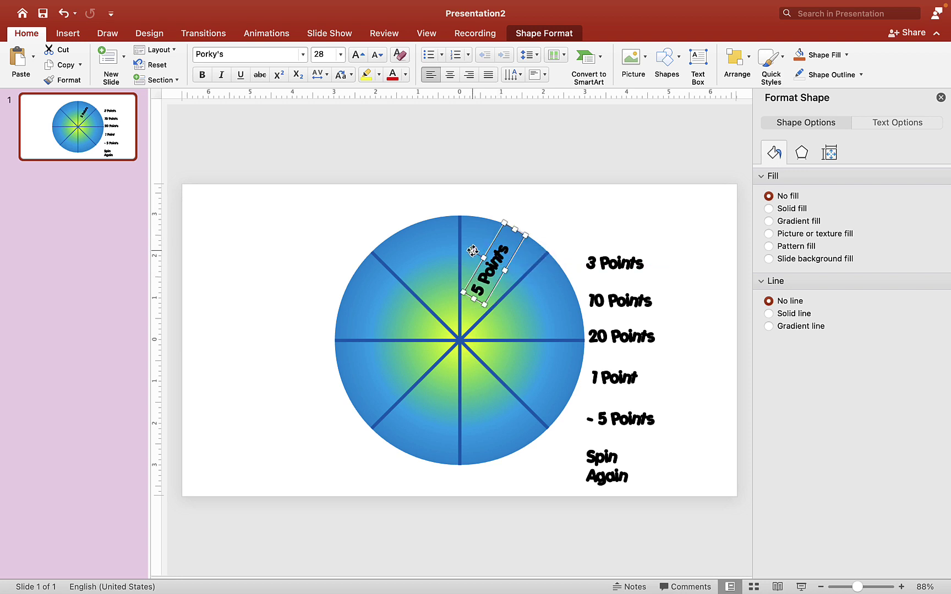
click(602, 258)
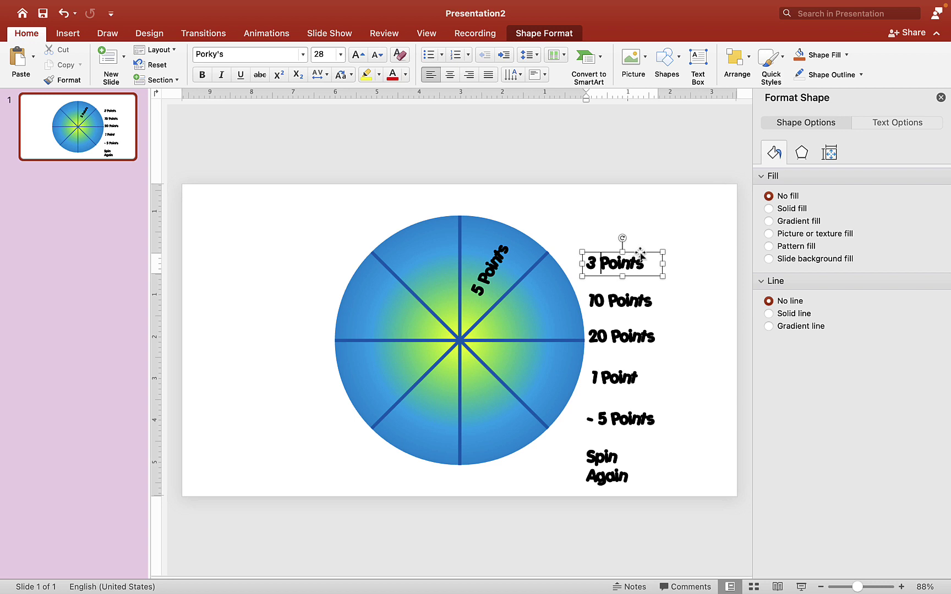
drag(642, 252, 532, 288)
drag(561, 301, 558, 300)
drag(627, 377, 552, 359)
drag(615, 419, 406, 278)
Step: Place and rotate 20 Points, Spin Again, 10 Points and - 5 Points, then select everything
drag(652, 324, 520, 400)
drag(490, 394, 527, 419)
drag(605, 468, 360, 346)
drag(386, 375, 413, 358)
drag(620, 301, 562, 365)
drag(471, 276, 464, 423)
drag(243, 137, 650, 535)
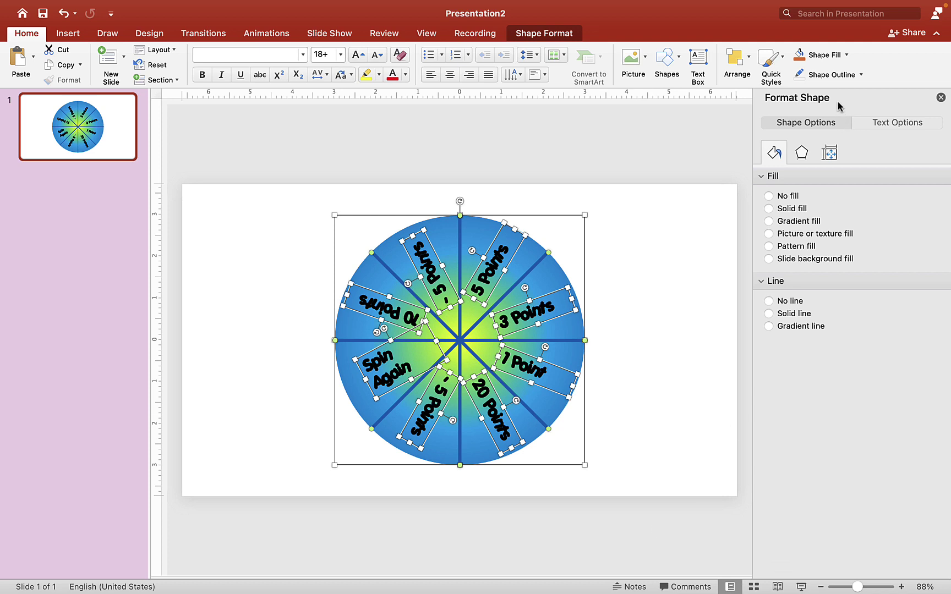
Step: Switch the label text to a linear gradient fill and make its right stop dark navy
click(897, 125)
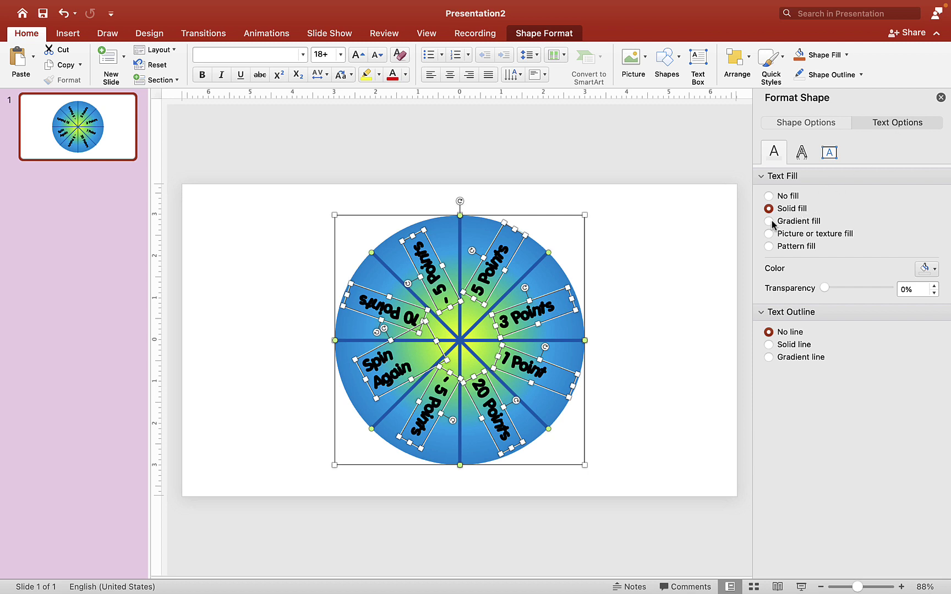
click(768, 221)
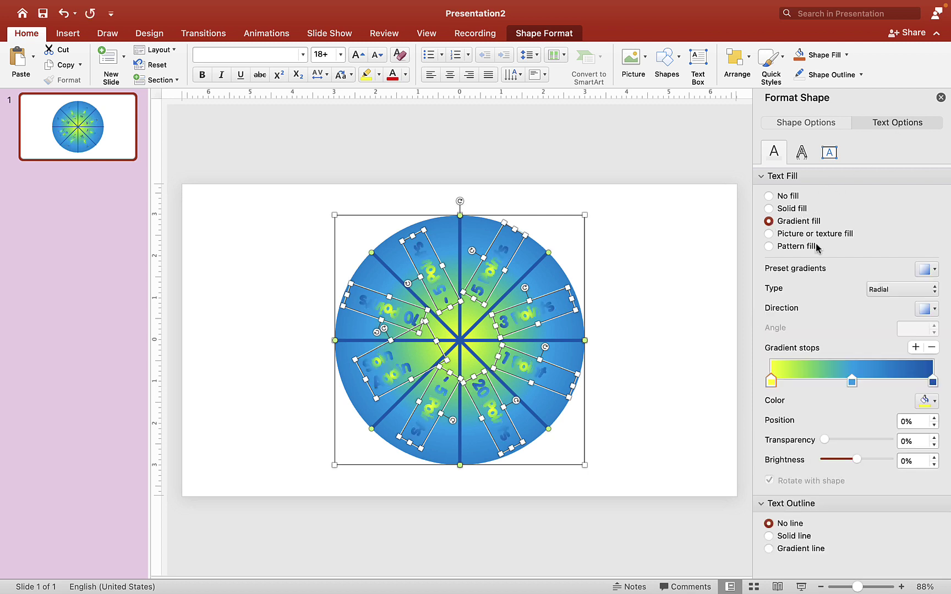
click(930, 289)
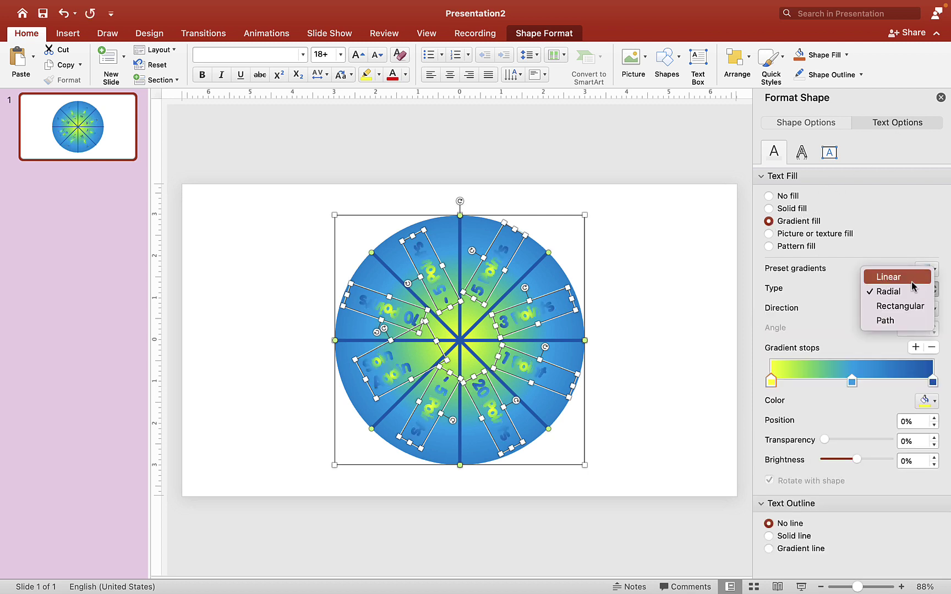
click(913, 277)
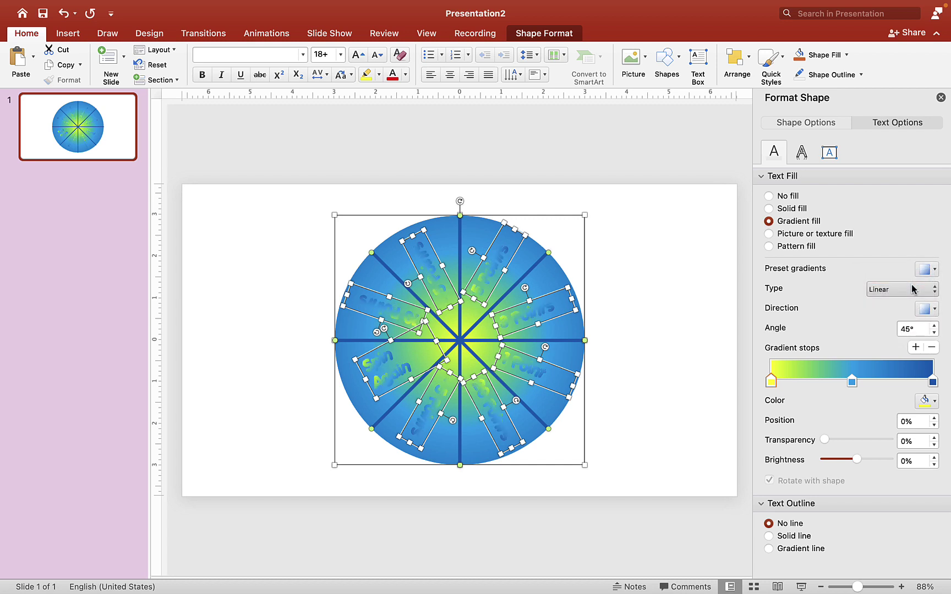
click(933, 381)
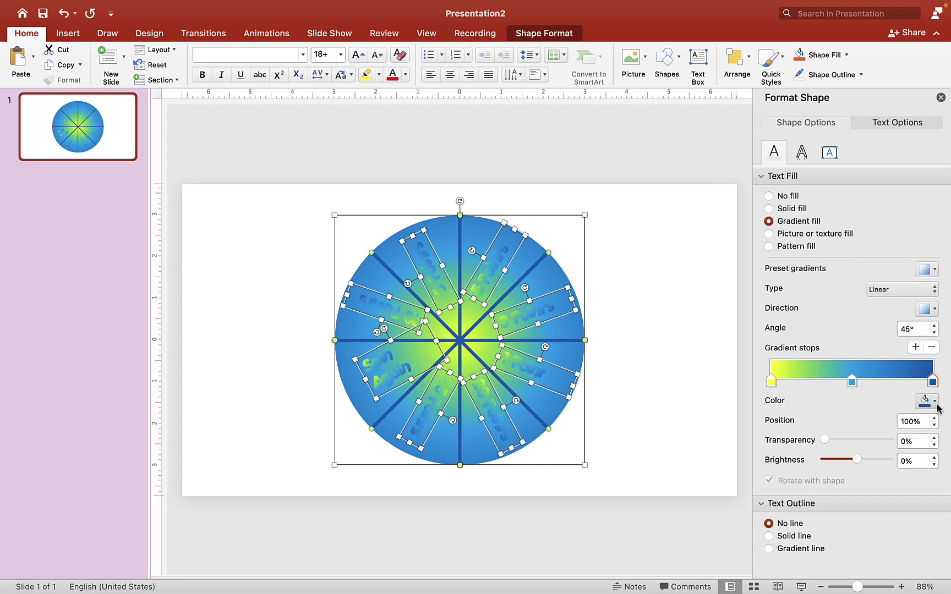
click(935, 404)
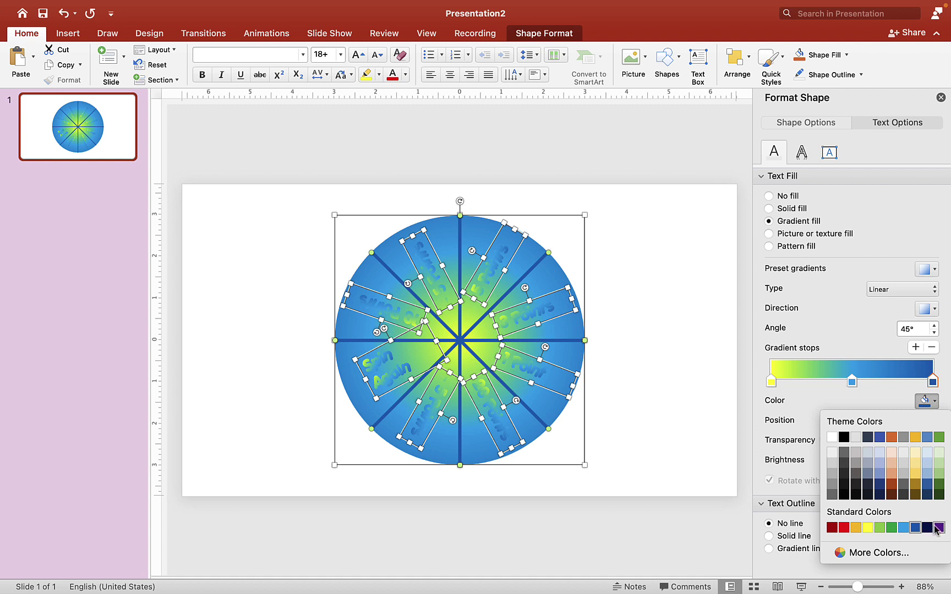
click(927, 528)
Step: Set the middle gradient stop to a custom magenta, keeping the left stop yellow
click(852, 381)
click(931, 407)
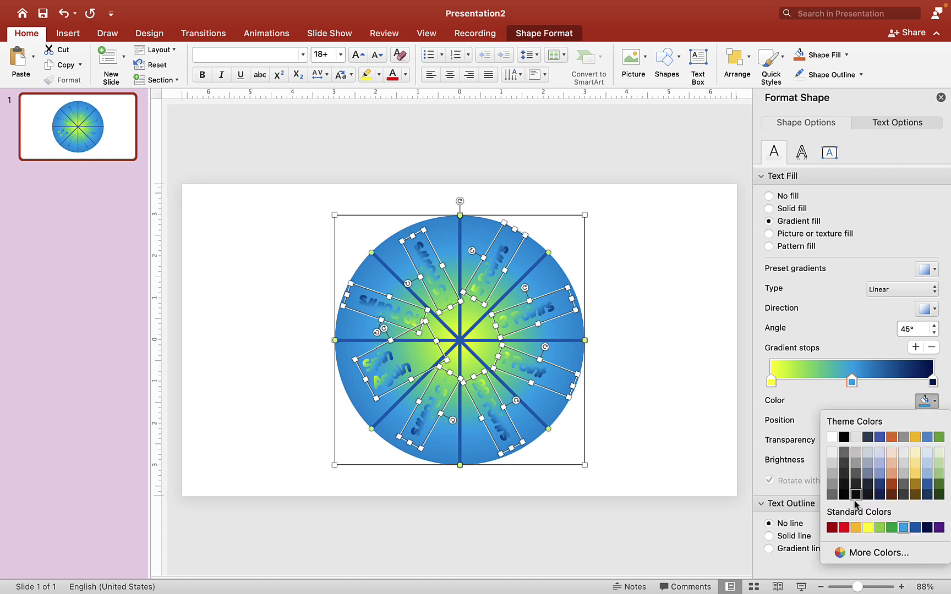
click(840, 553)
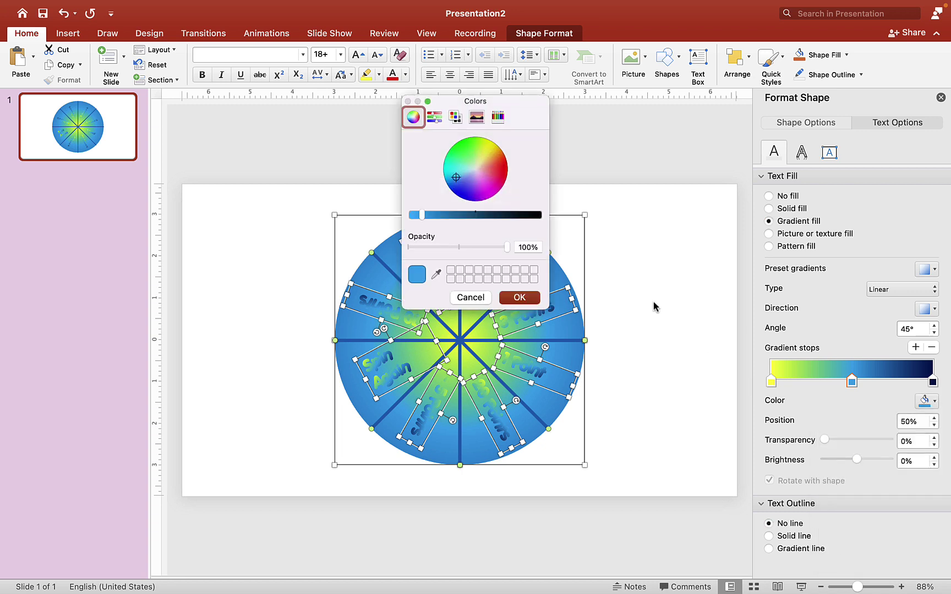
click(485, 188)
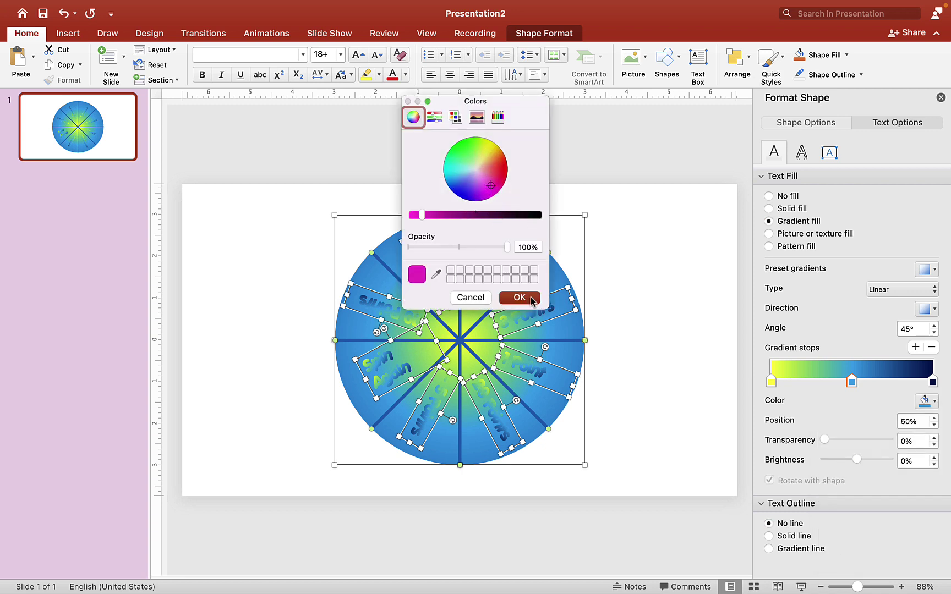
click(531, 300)
click(771, 382)
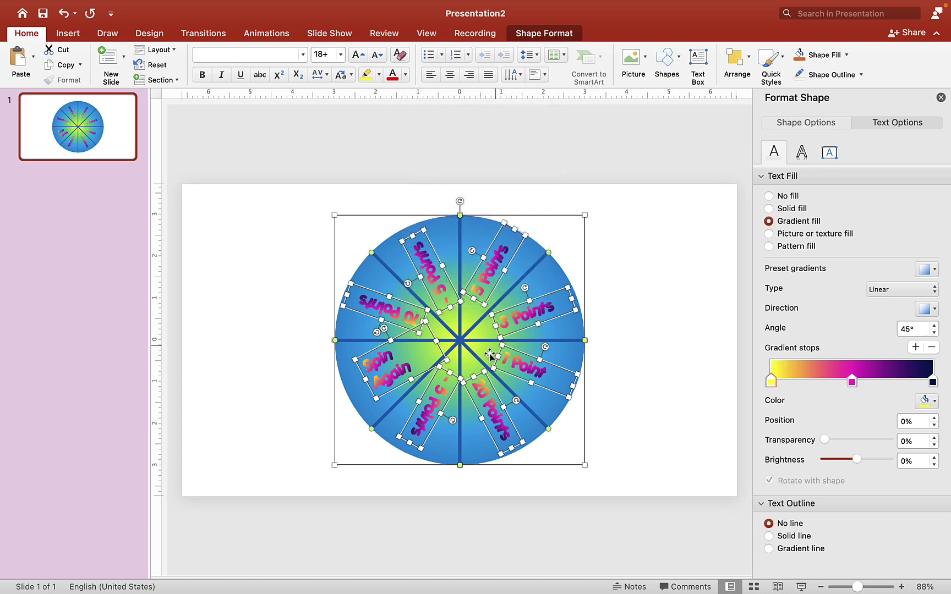
click(852, 382)
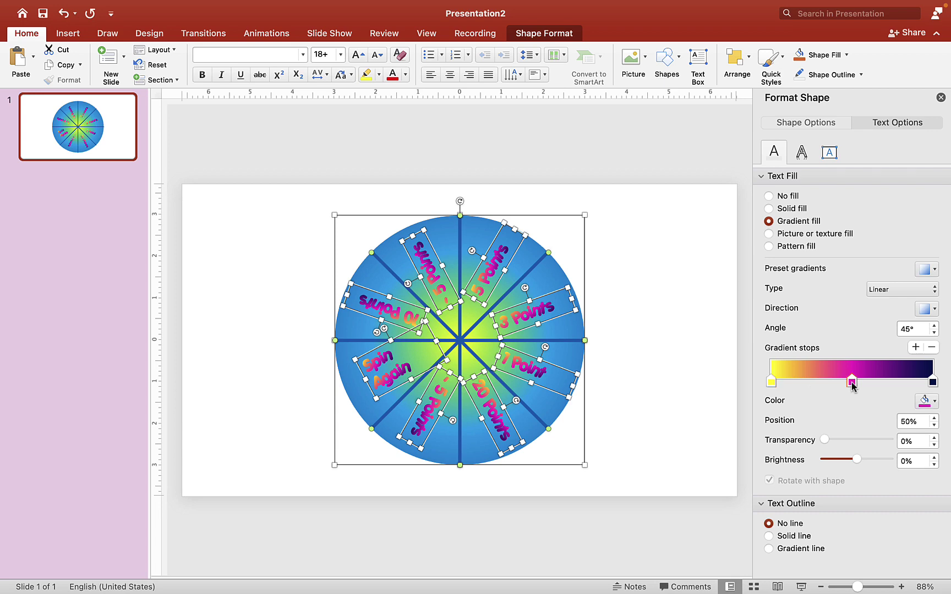
click(556, 34)
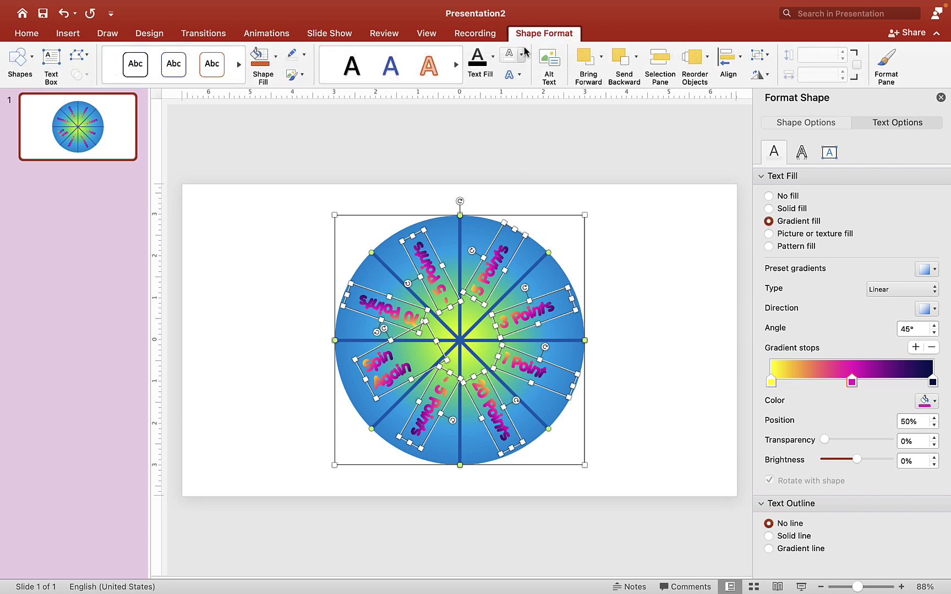
Step: Give the labels a text outline and a navy text shadow
click(509, 60)
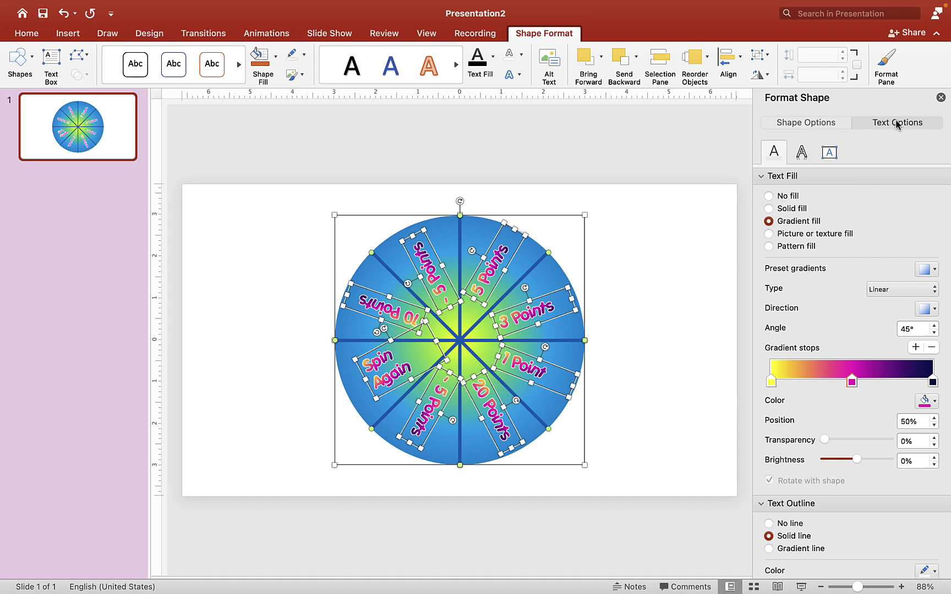
click(802, 154)
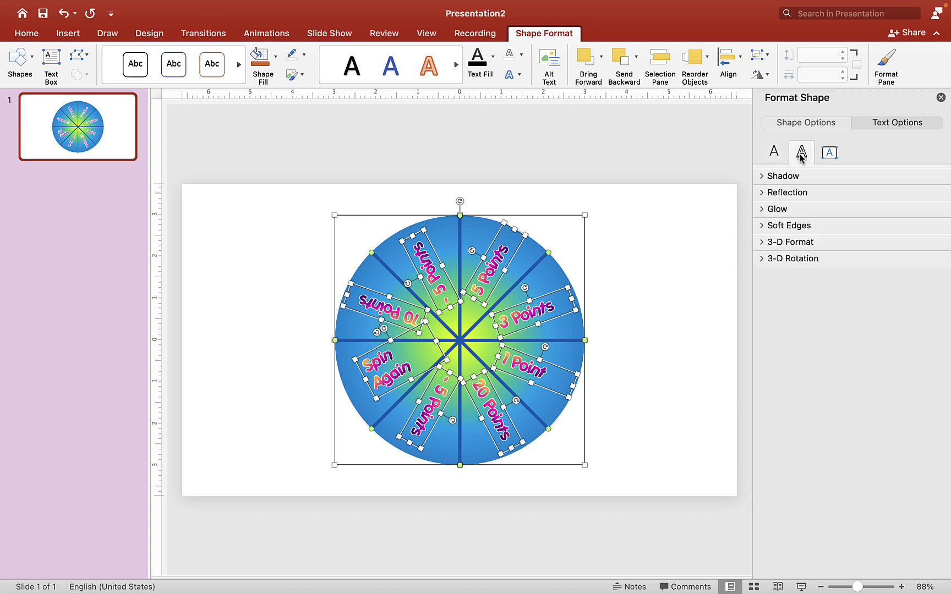
click(768, 176)
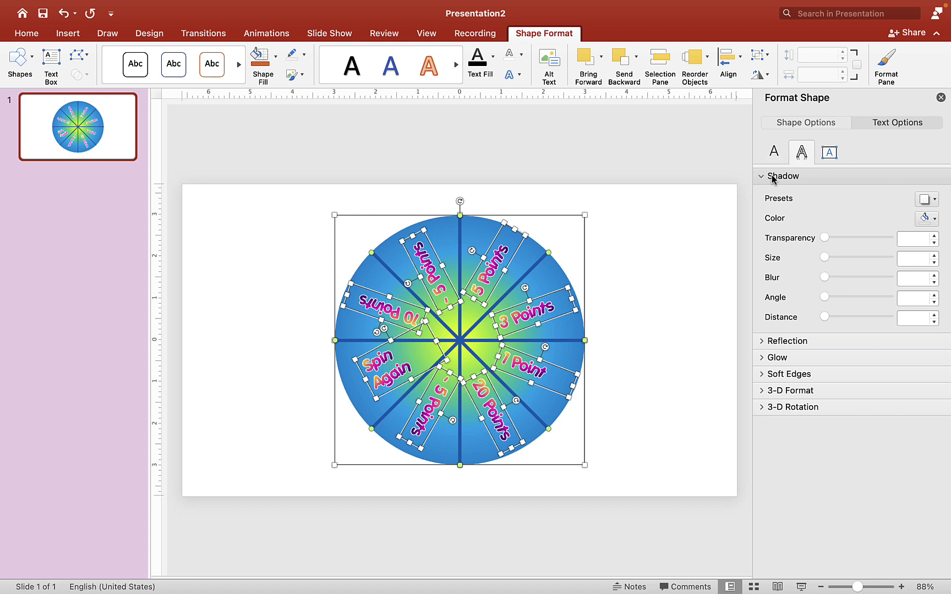
click(933, 220)
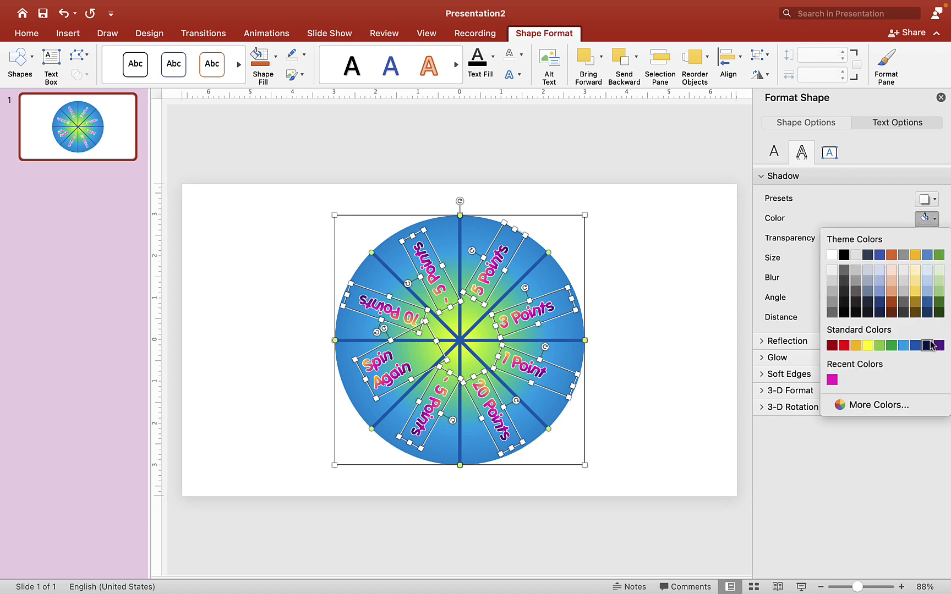
click(927, 346)
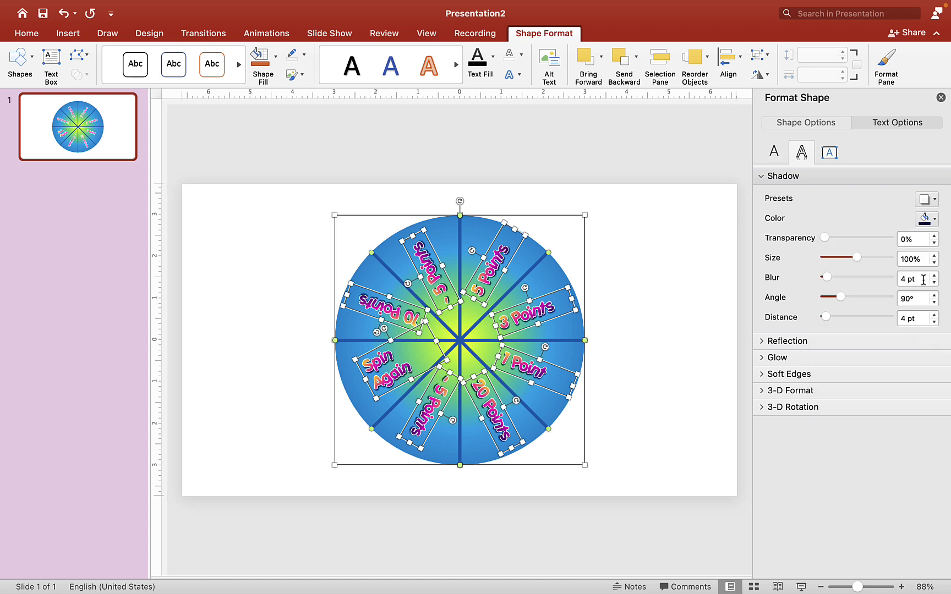
Step: Set the shadow to 0% transparency, 0 pt blur and 7 pt distance
drag(826, 238, 747, 240)
drag(827, 279, 809, 278)
click(934, 316)
click(934, 316)
click(934, 315)
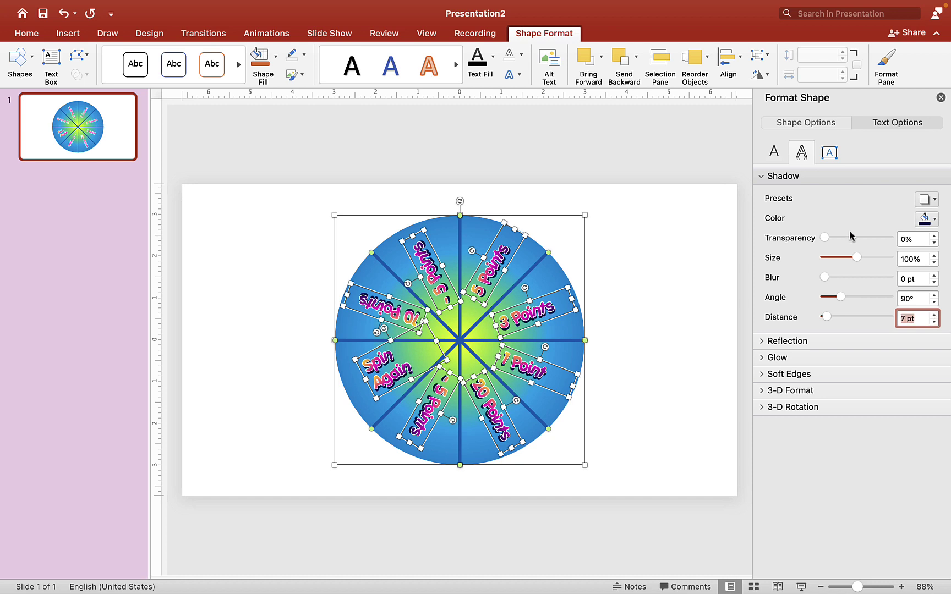
click(768, 178)
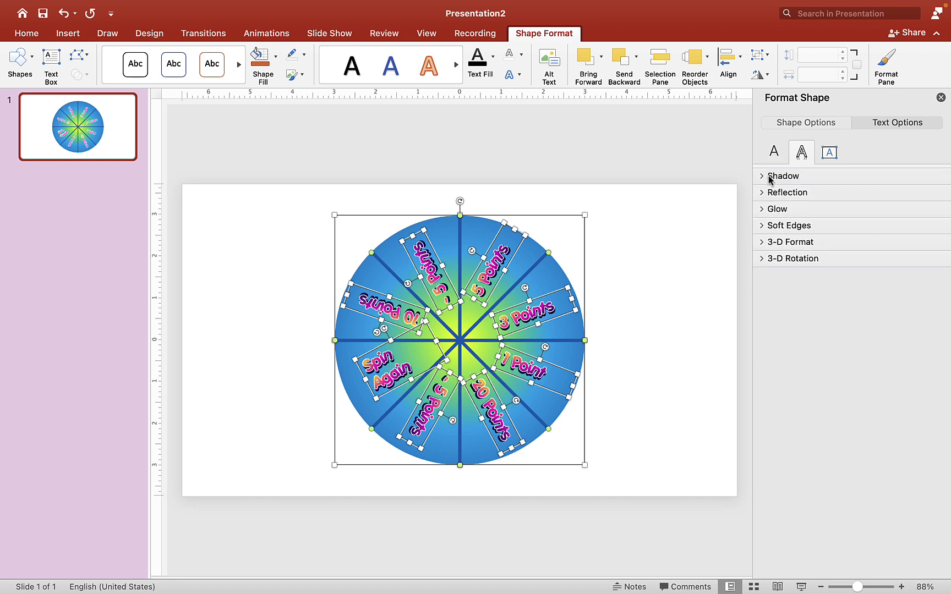
Step: Add a blue text glow sized 15 pt with 50% transparency to the labels
click(762, 211)
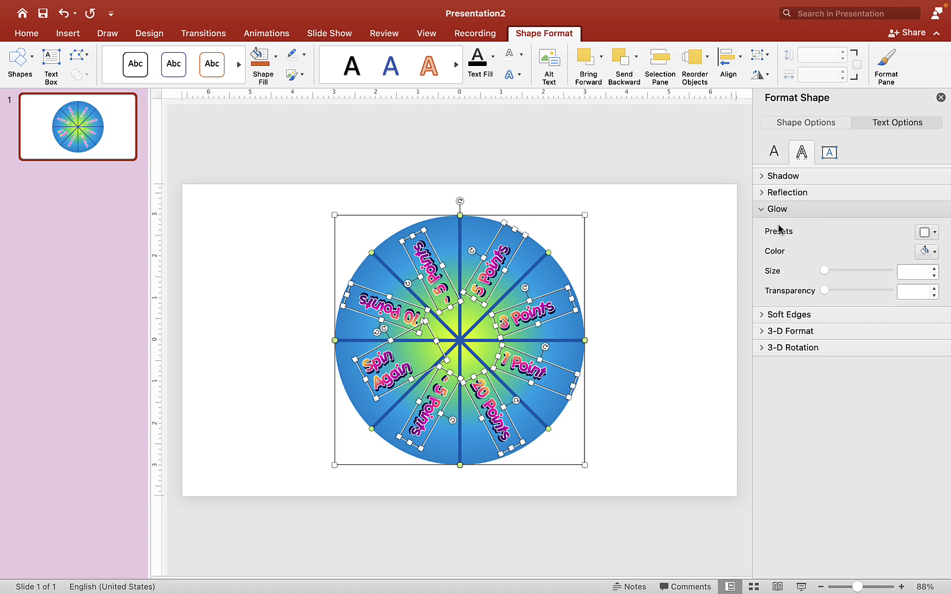
click(932, 256)
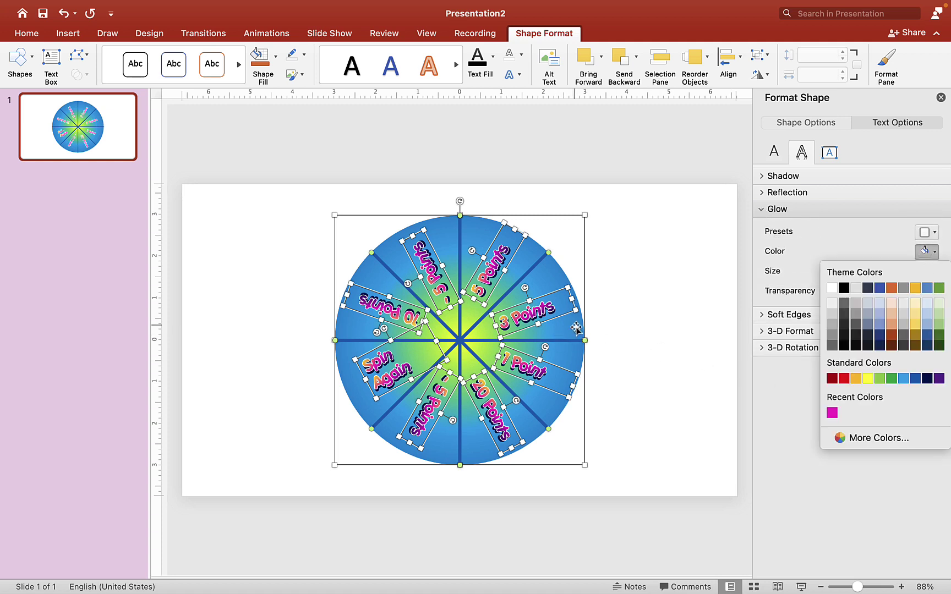
click(902, 379)
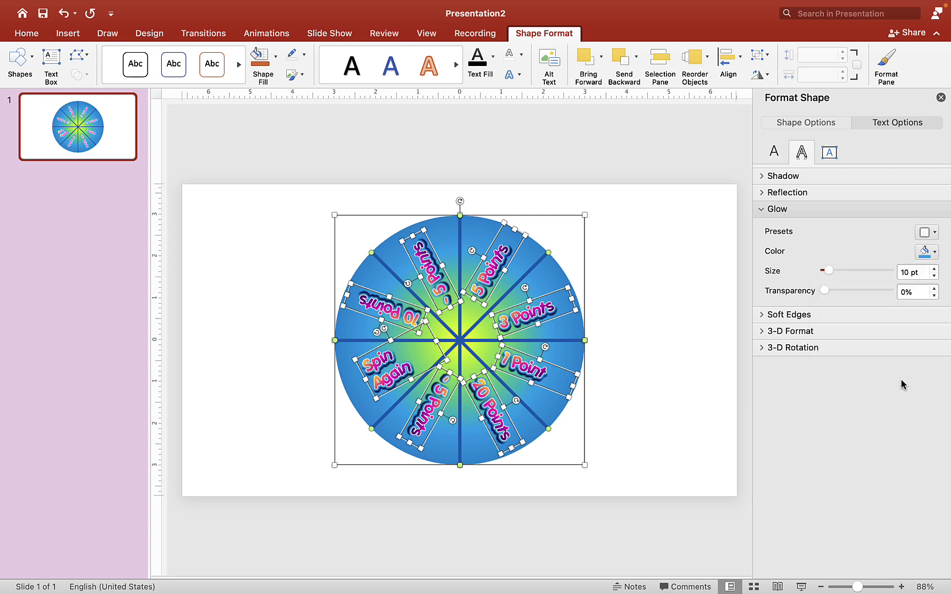
double_click(901, 271)
text(15)
double_click(899, 292)
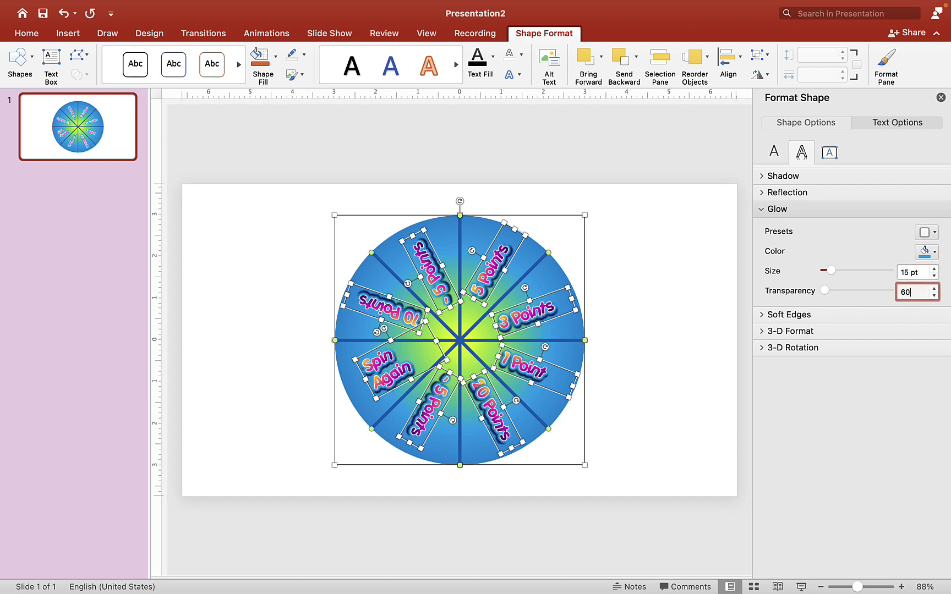
key(Return)
text(5)
key(Return)
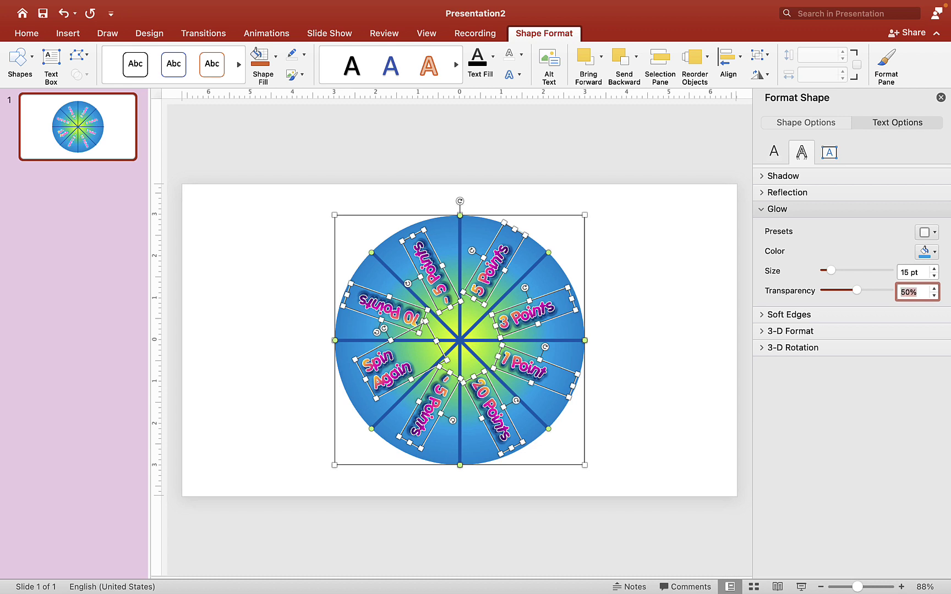